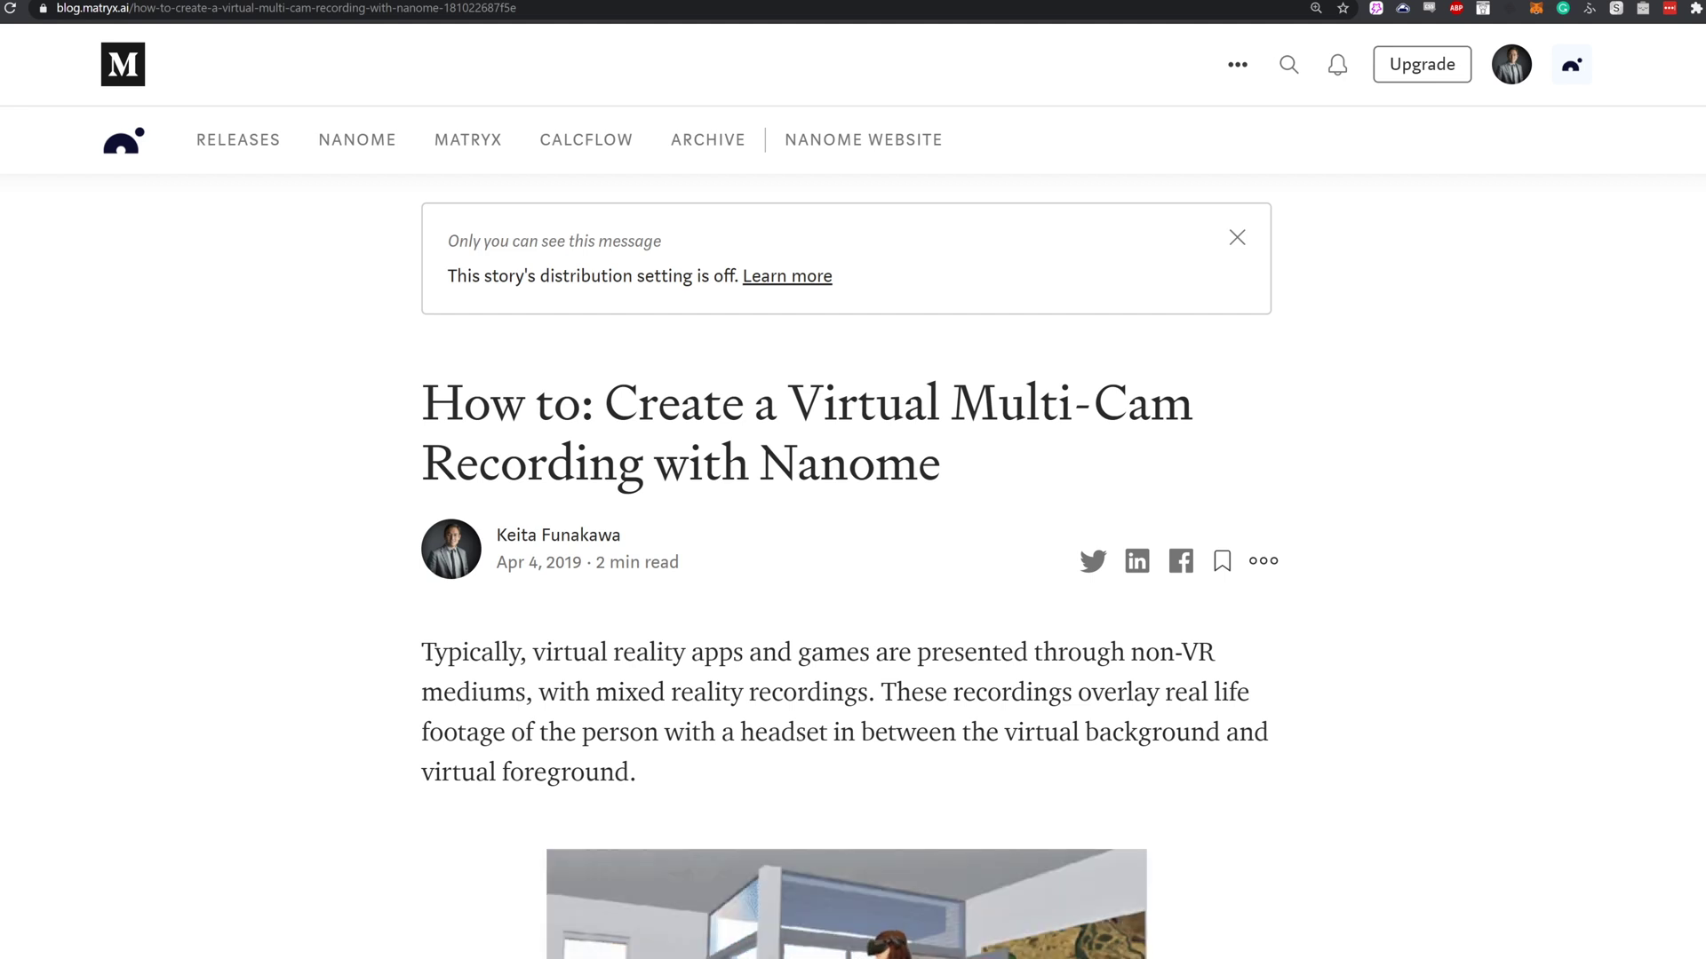
Step: Scroll down the Medium multi-cam recording article past the example GIFs
{"action": "scroll", "coordinate": [850, 497], "scroll_direction": "down", "scroll_amount": 5}
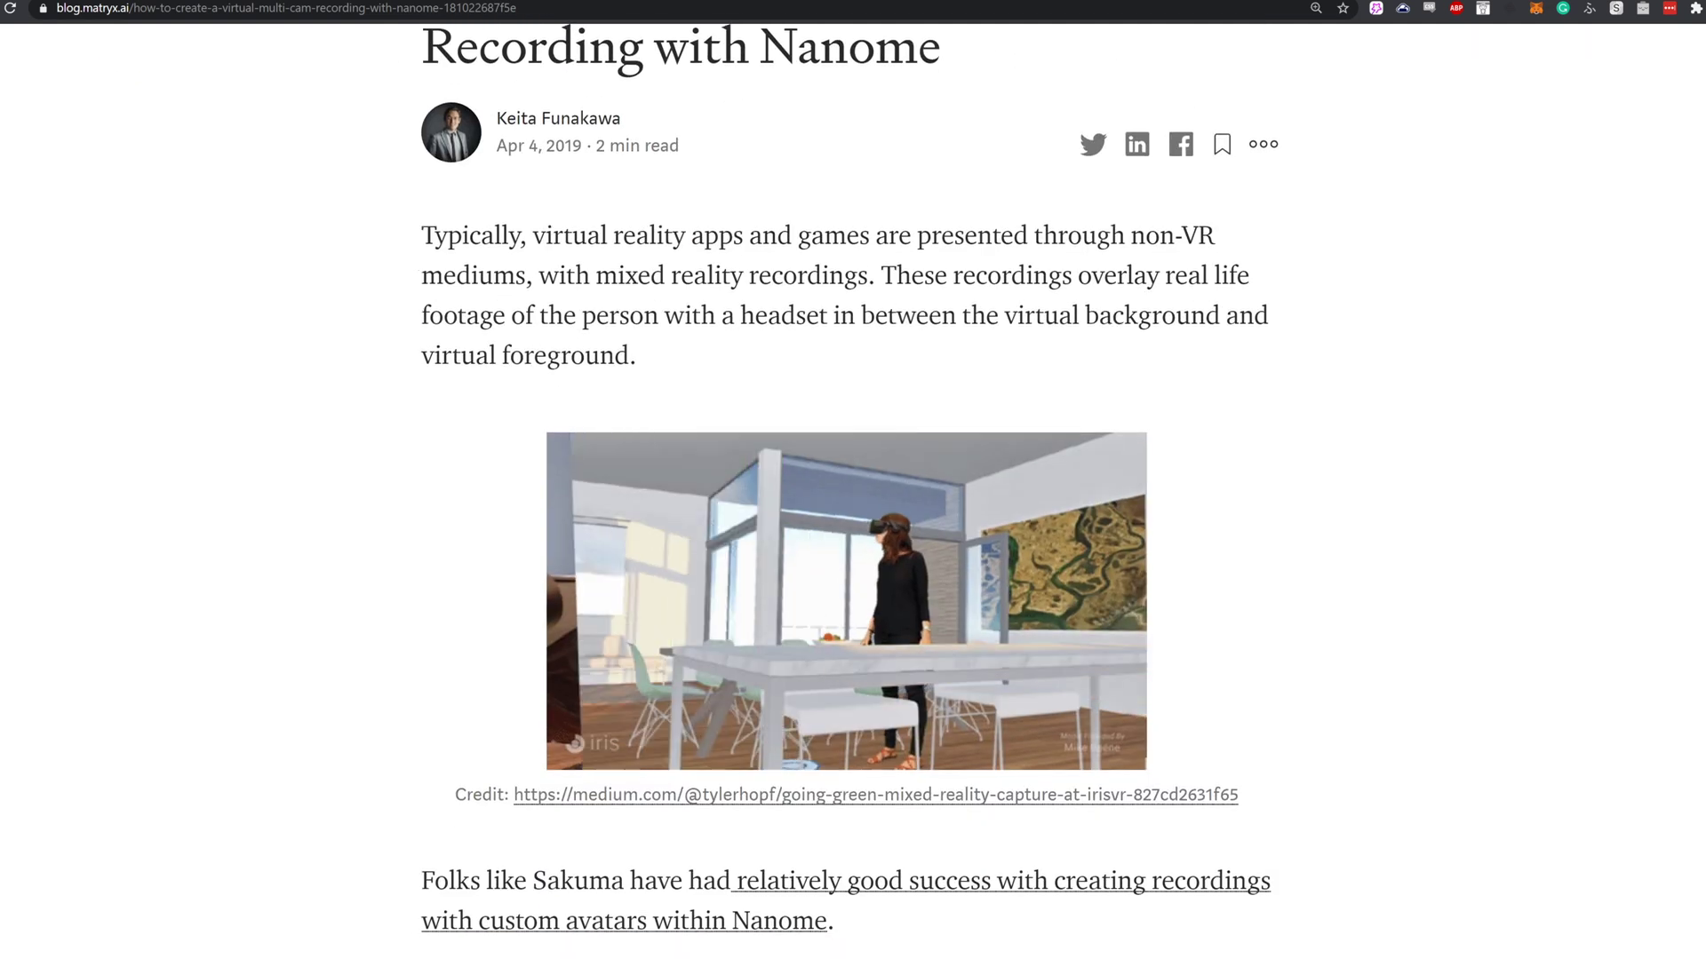
{"action": "scroll", "coordinate": [850, 497], "scroll_direction": "down", "scroll_amount": 1}
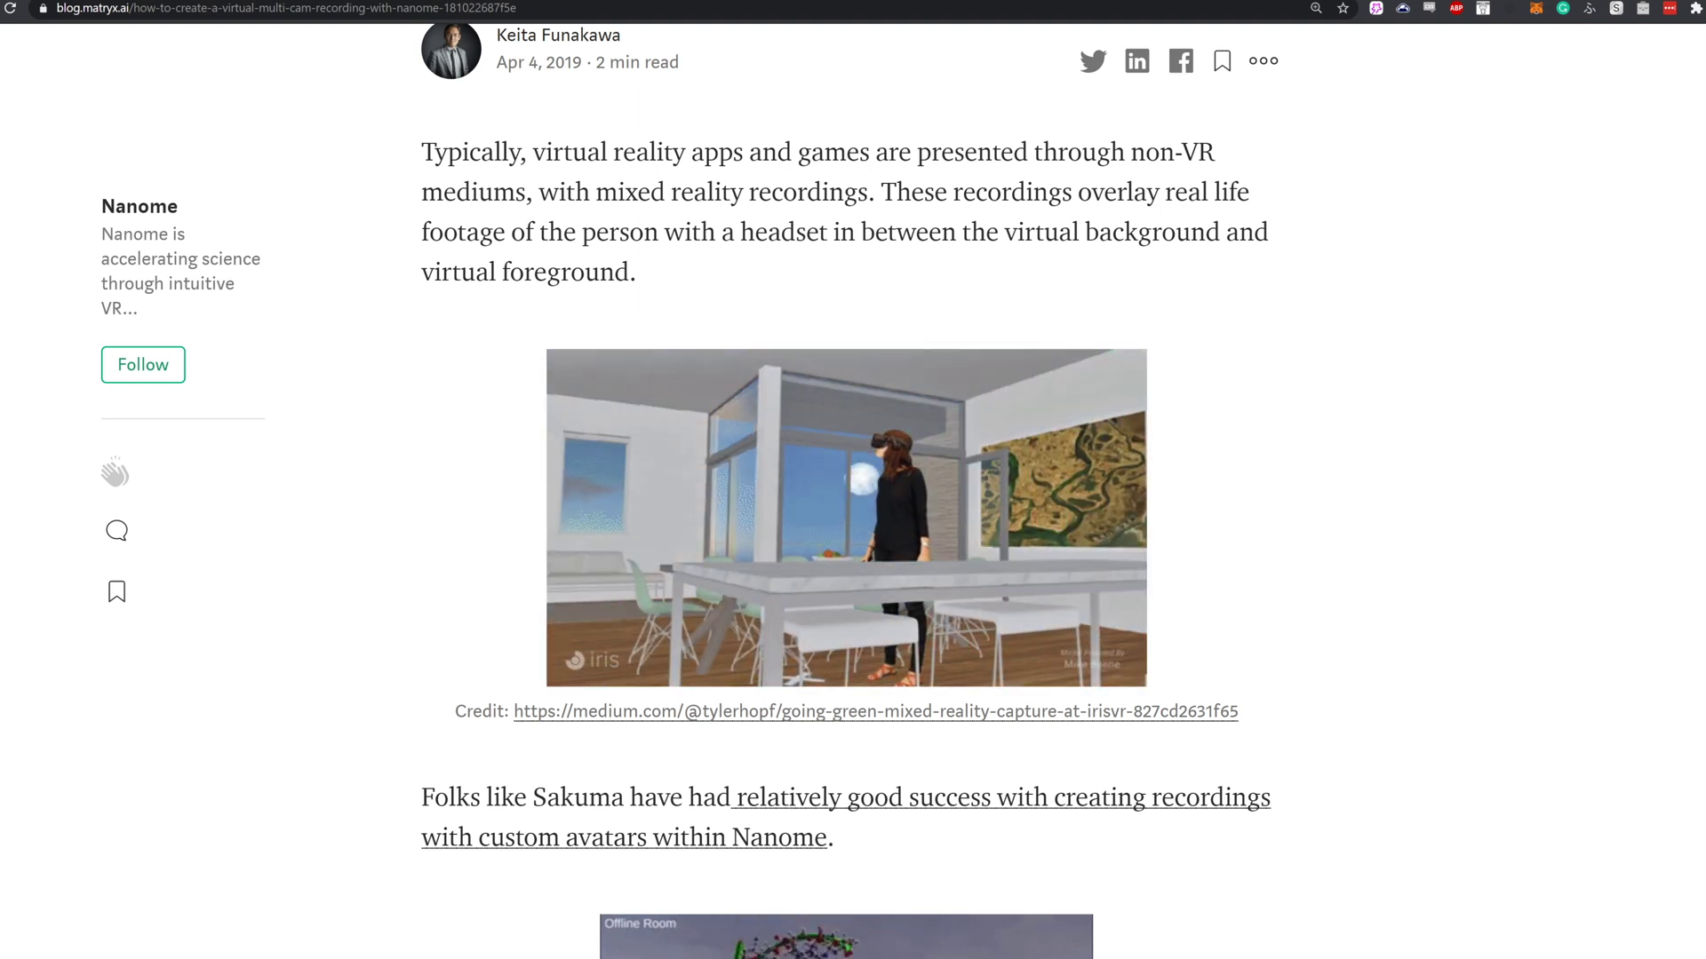
{"action": "scroll", "coordinate": [850, 490], "scroll_direction": "down", "scroll_amount": 5}
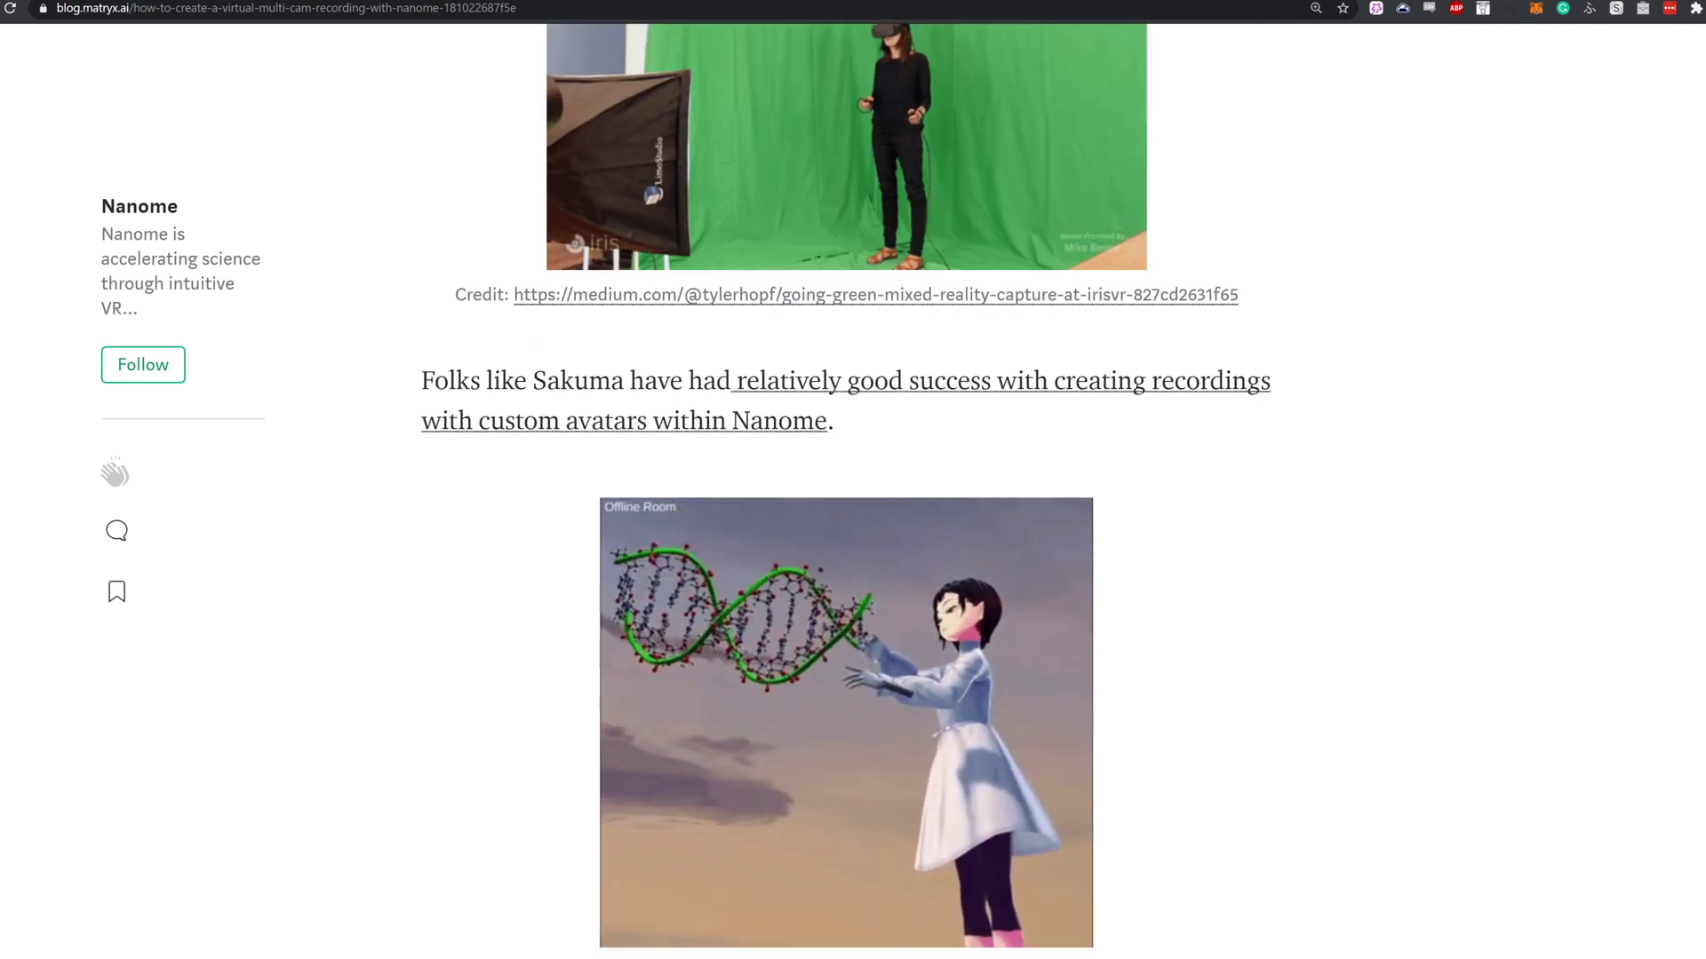
{"action": "scroll", "coordinate": [850, 491], "scroll_direction": "down", "scroll_amount": 1}
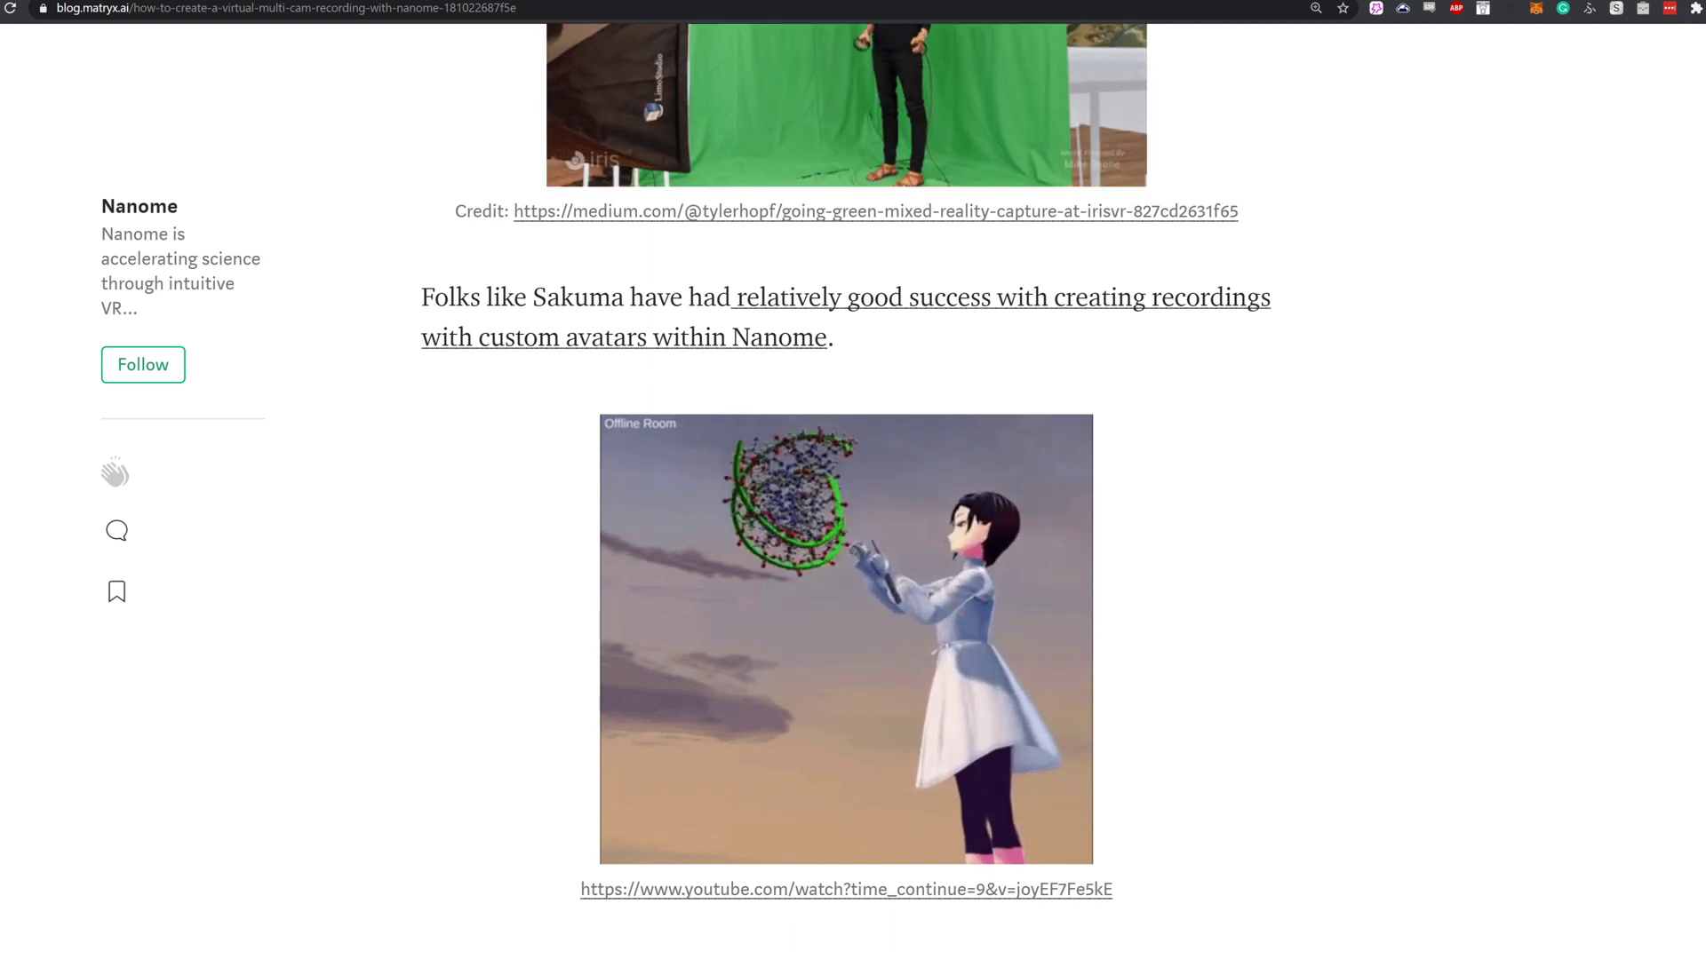
{"action": "scroll", "coordinate": [846, 480], "scroll_direction": "down", "scroll_amount": 2}
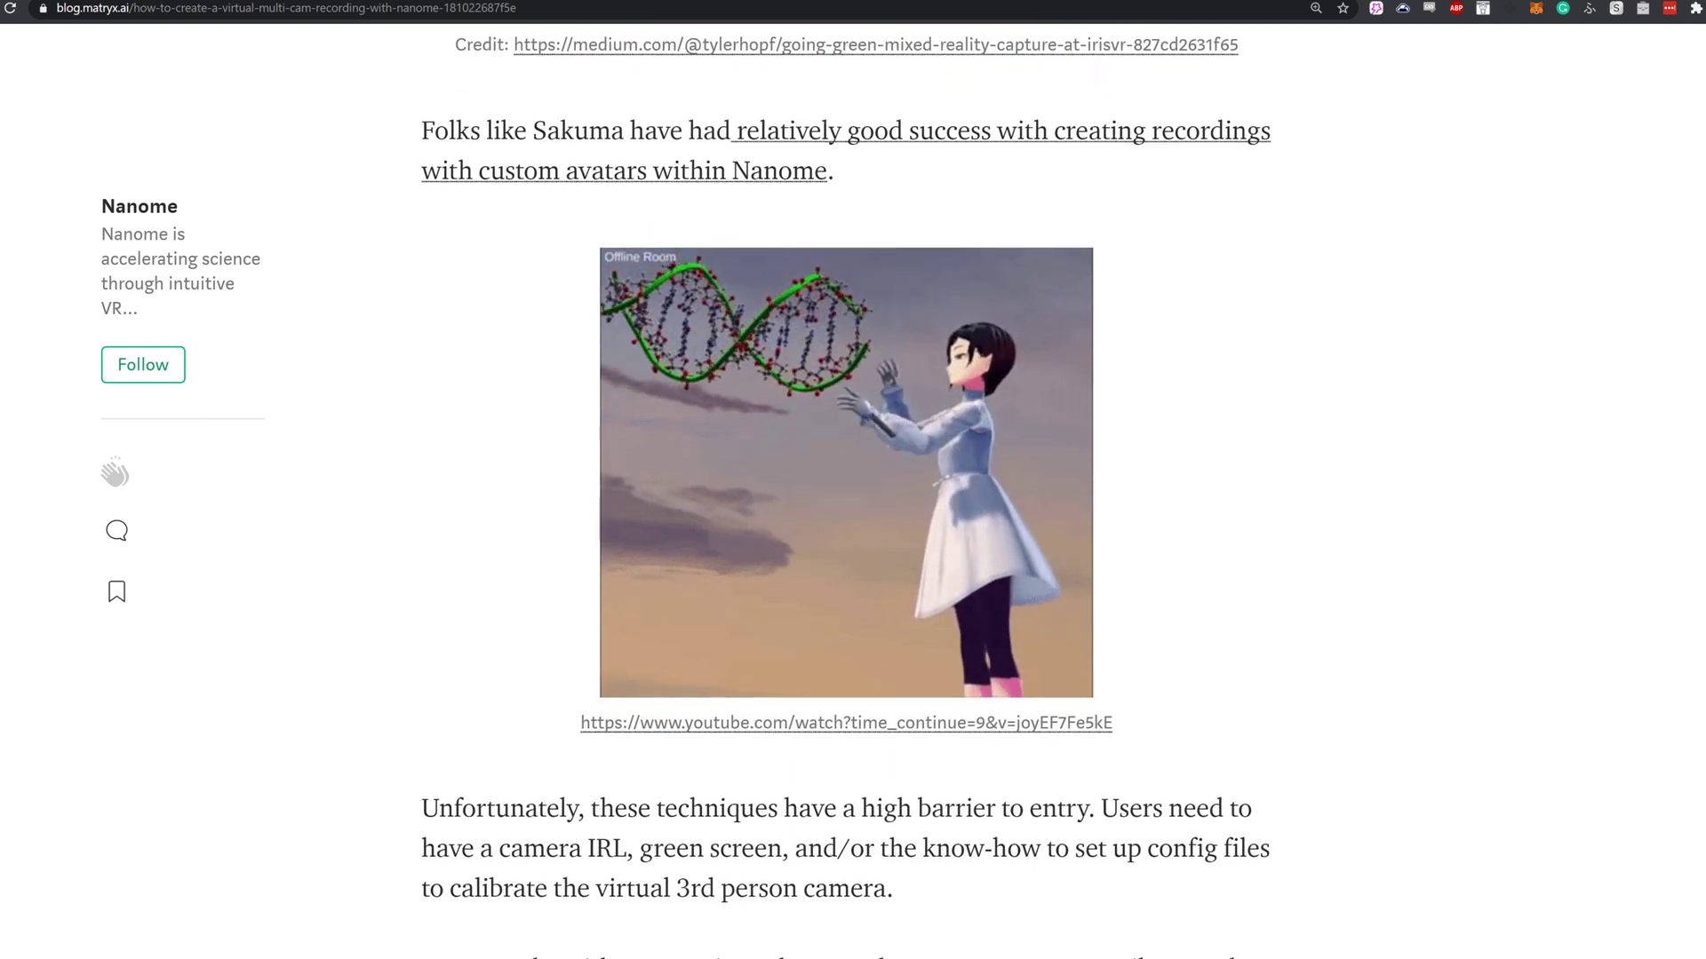
{"action": "scroll", "coordinate": [853, 480], "scroll_direction": "down", "scroll_amount": 6}
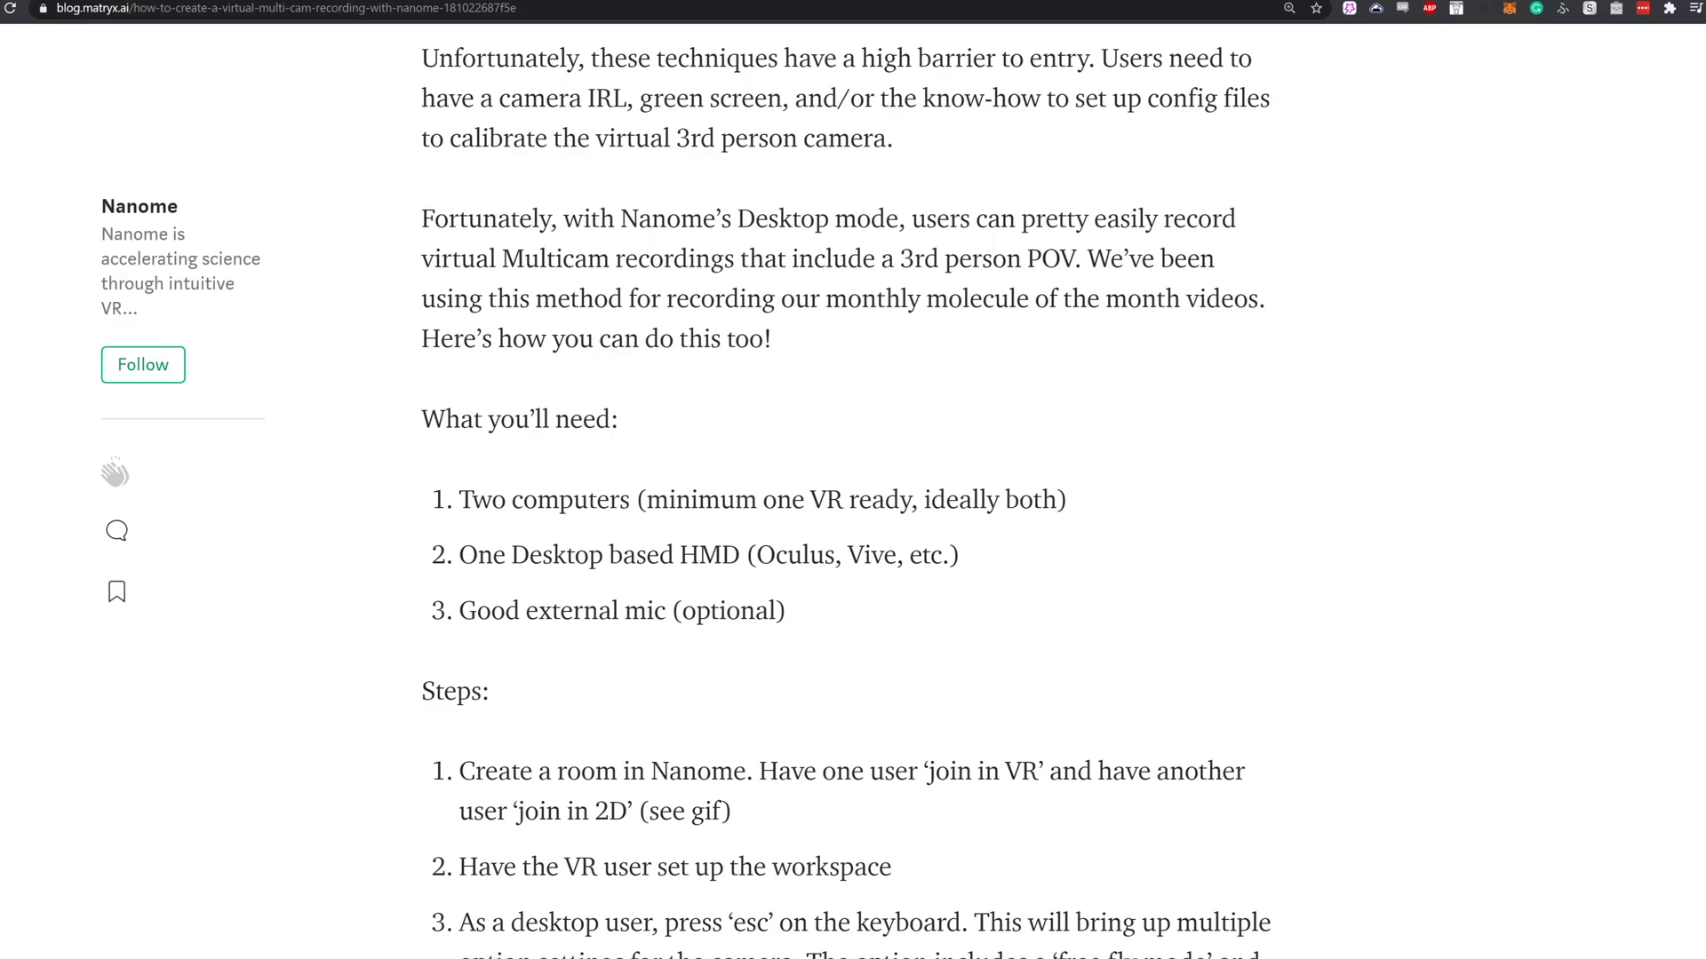
Step: Highlight the first requirement about two computers, then clear the selection
{"action": "scroll", "coordinate": [846, 491], "scroll_direction": "down", "scroll_amount": 2}
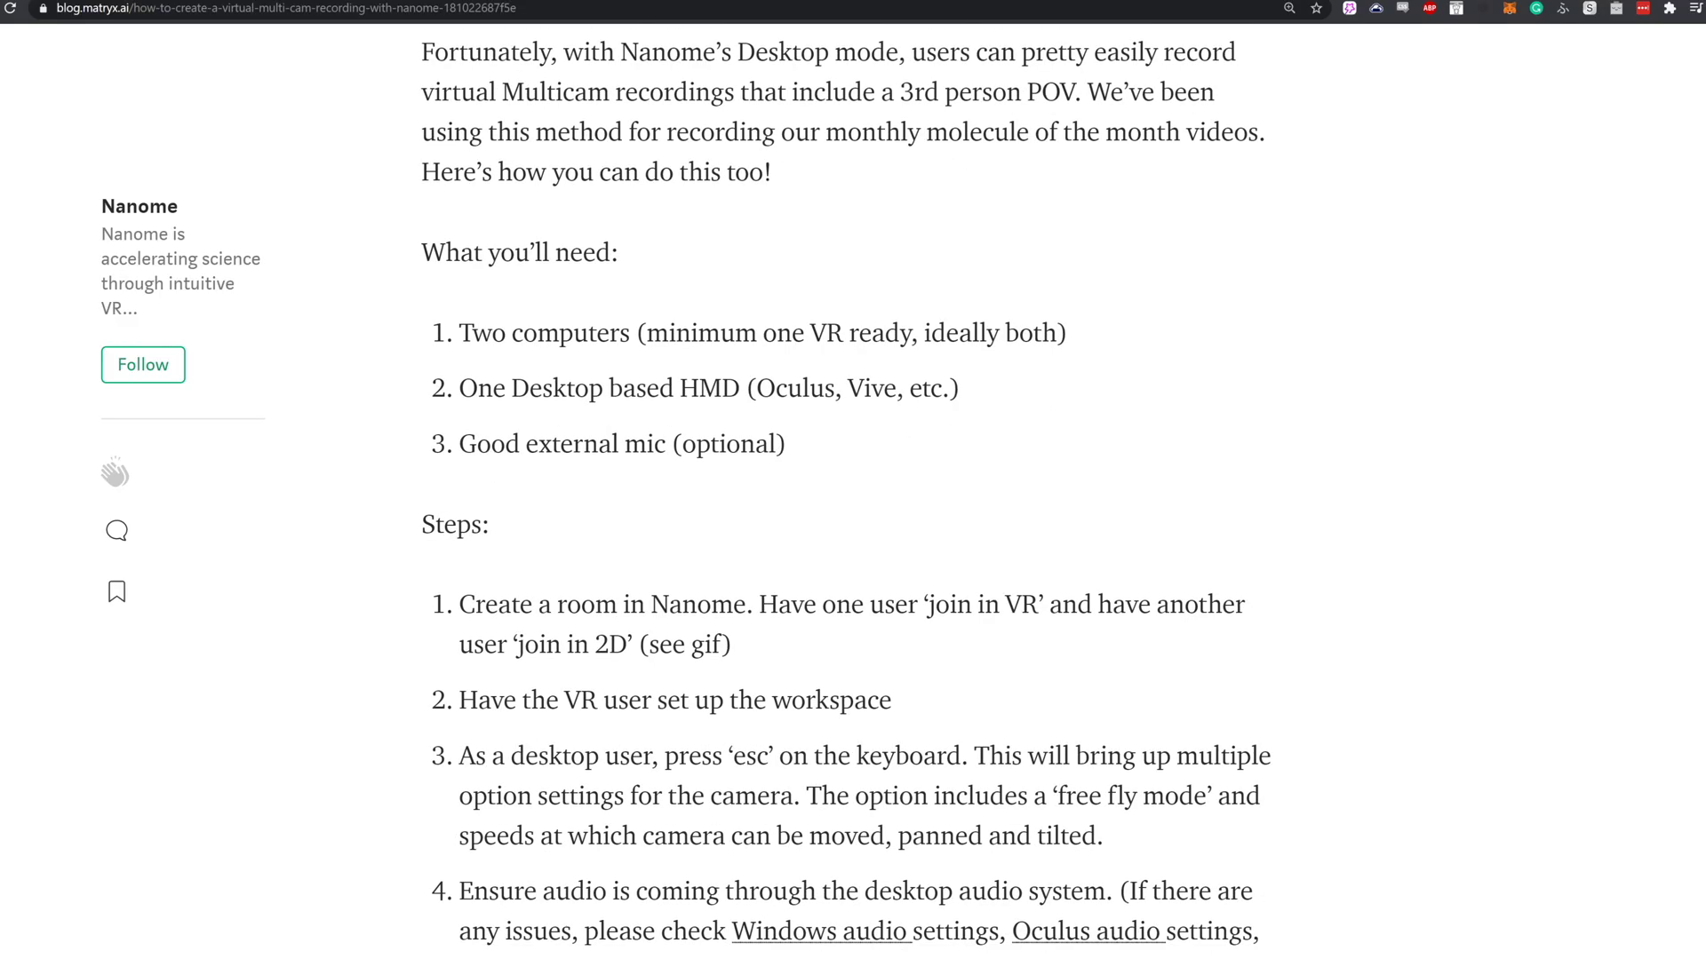
{"action": "left_click_drag", "start_coordinate": [460, 334], "coordinate": [1057, 333]}
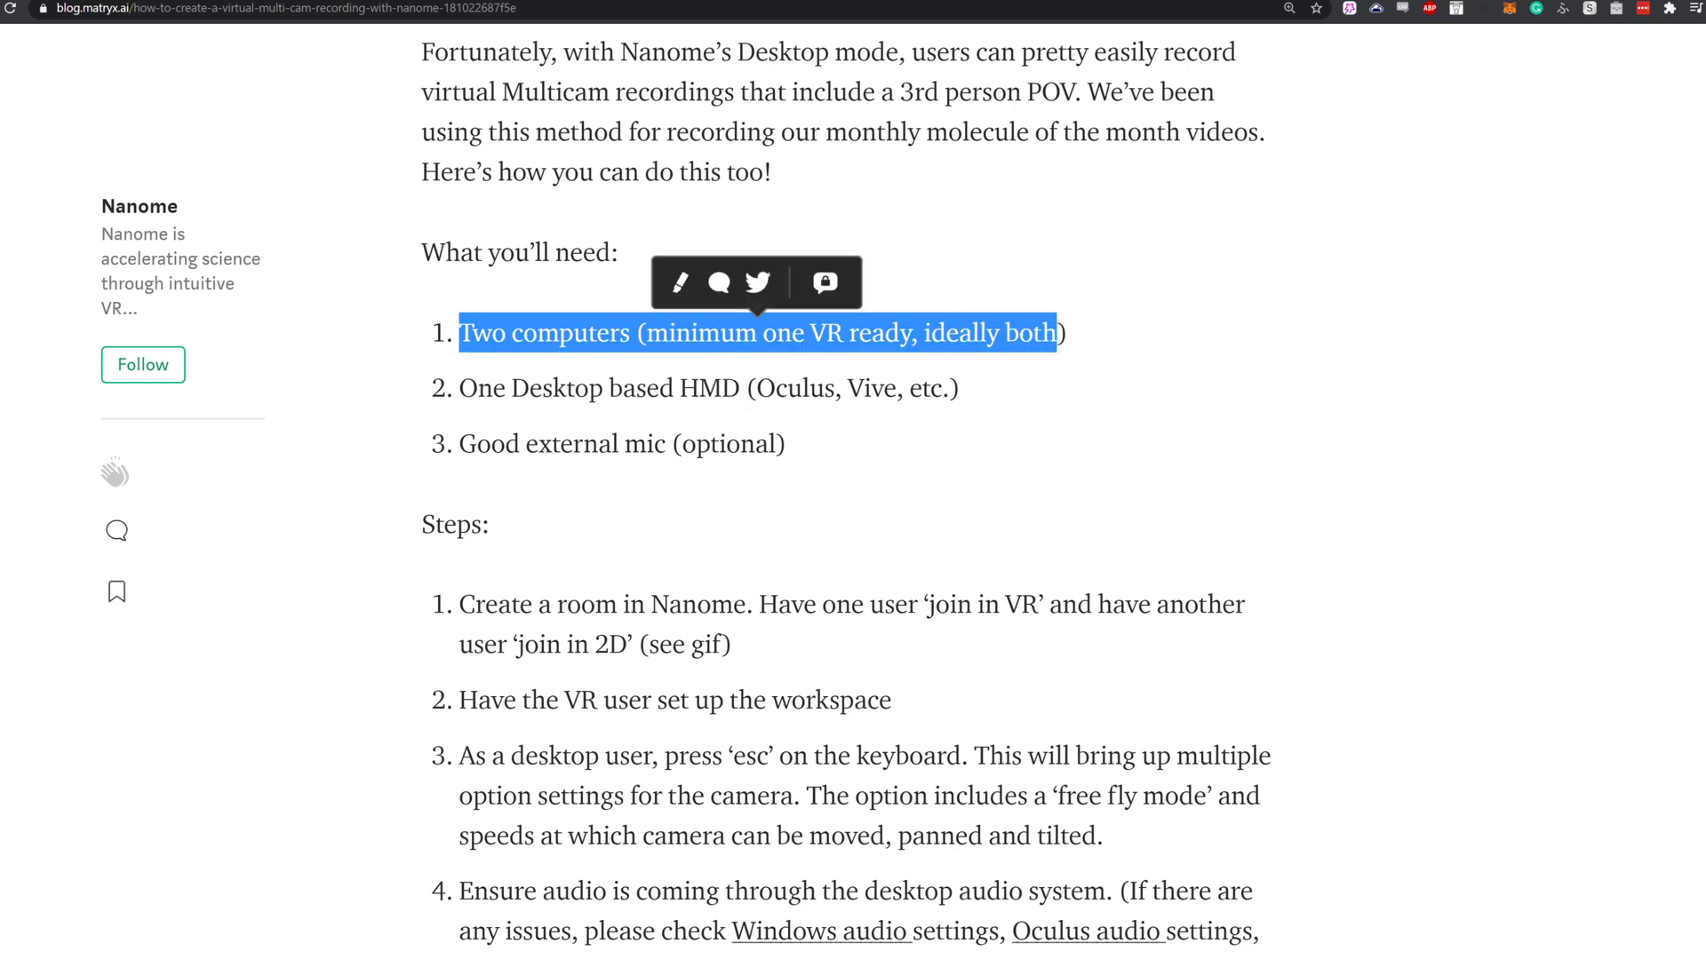
{"action": "key", "text": "Escape"}
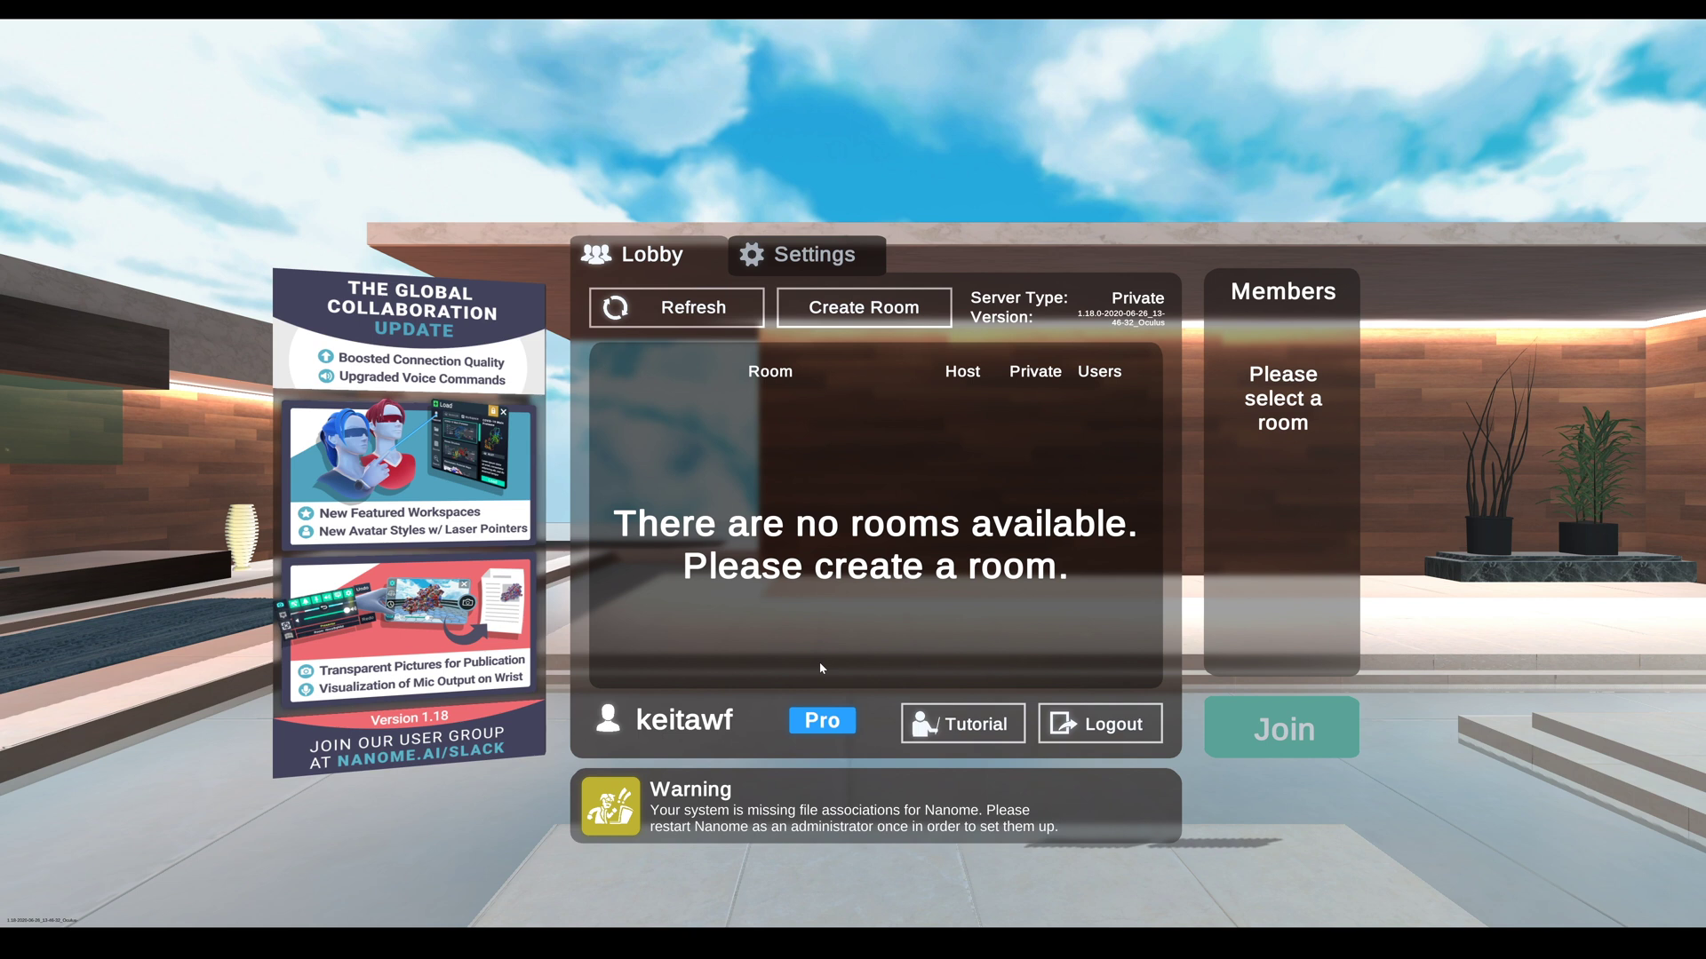
Step: Create a new public room and load the featured Covid-19 Main Protease workspace
{"action": "left_click", "coordinate": [892, 316]}
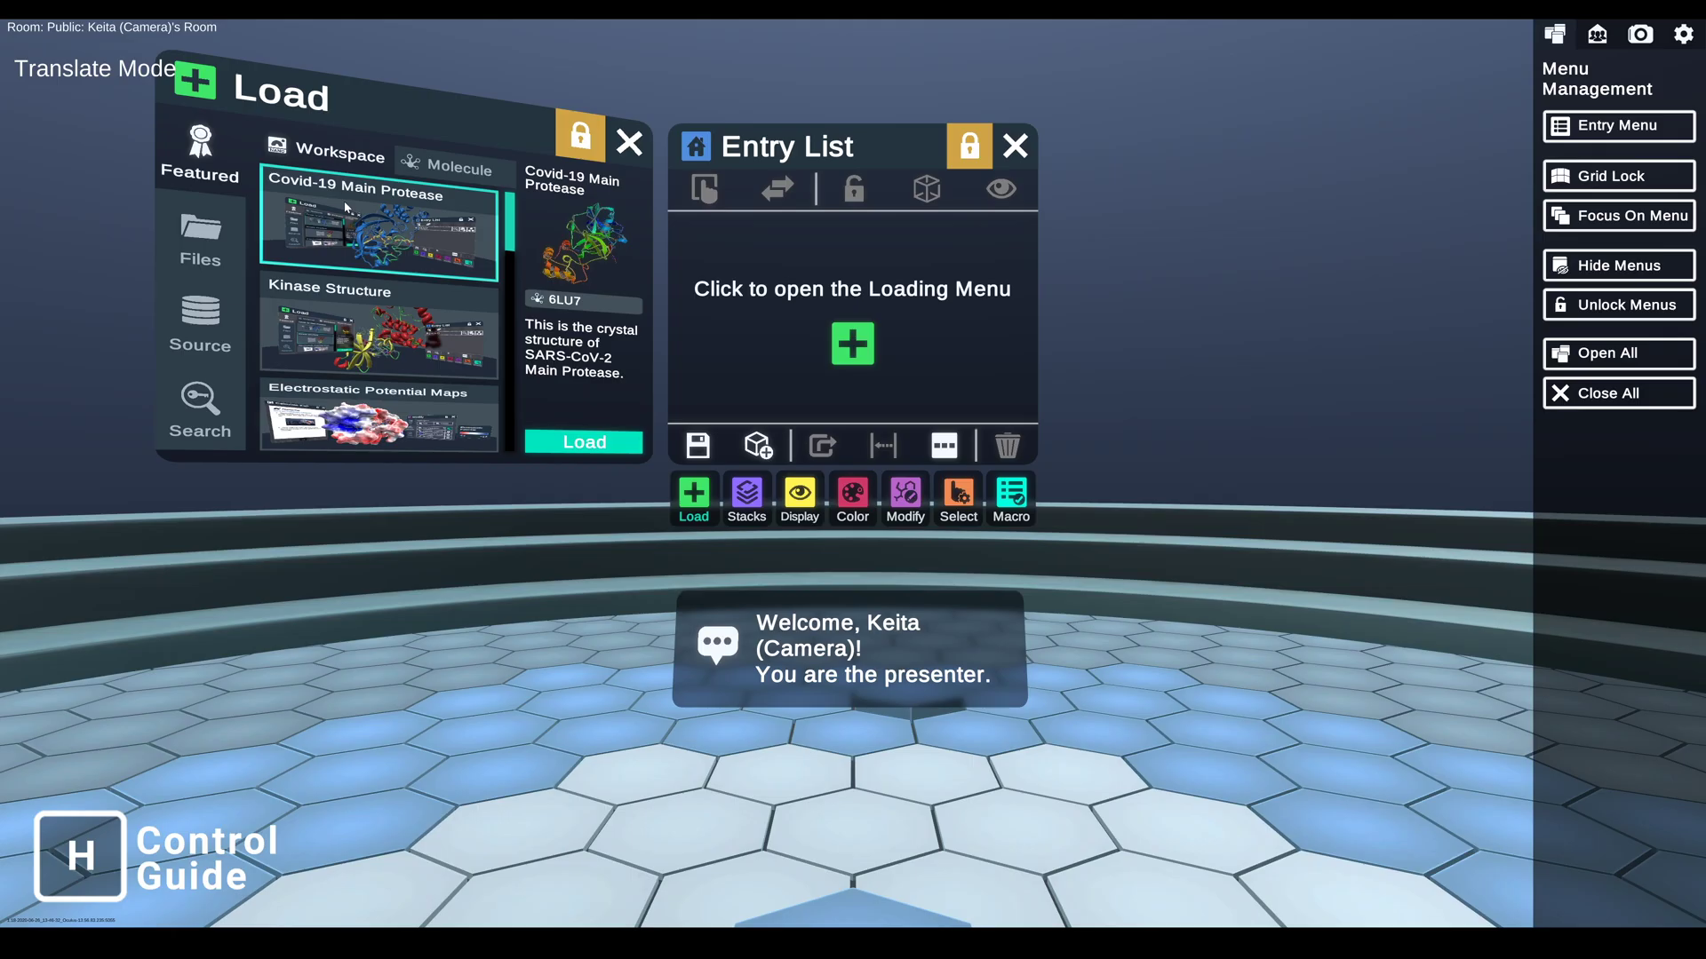
{"action": "left_click", "coordinate": [584, 441]}
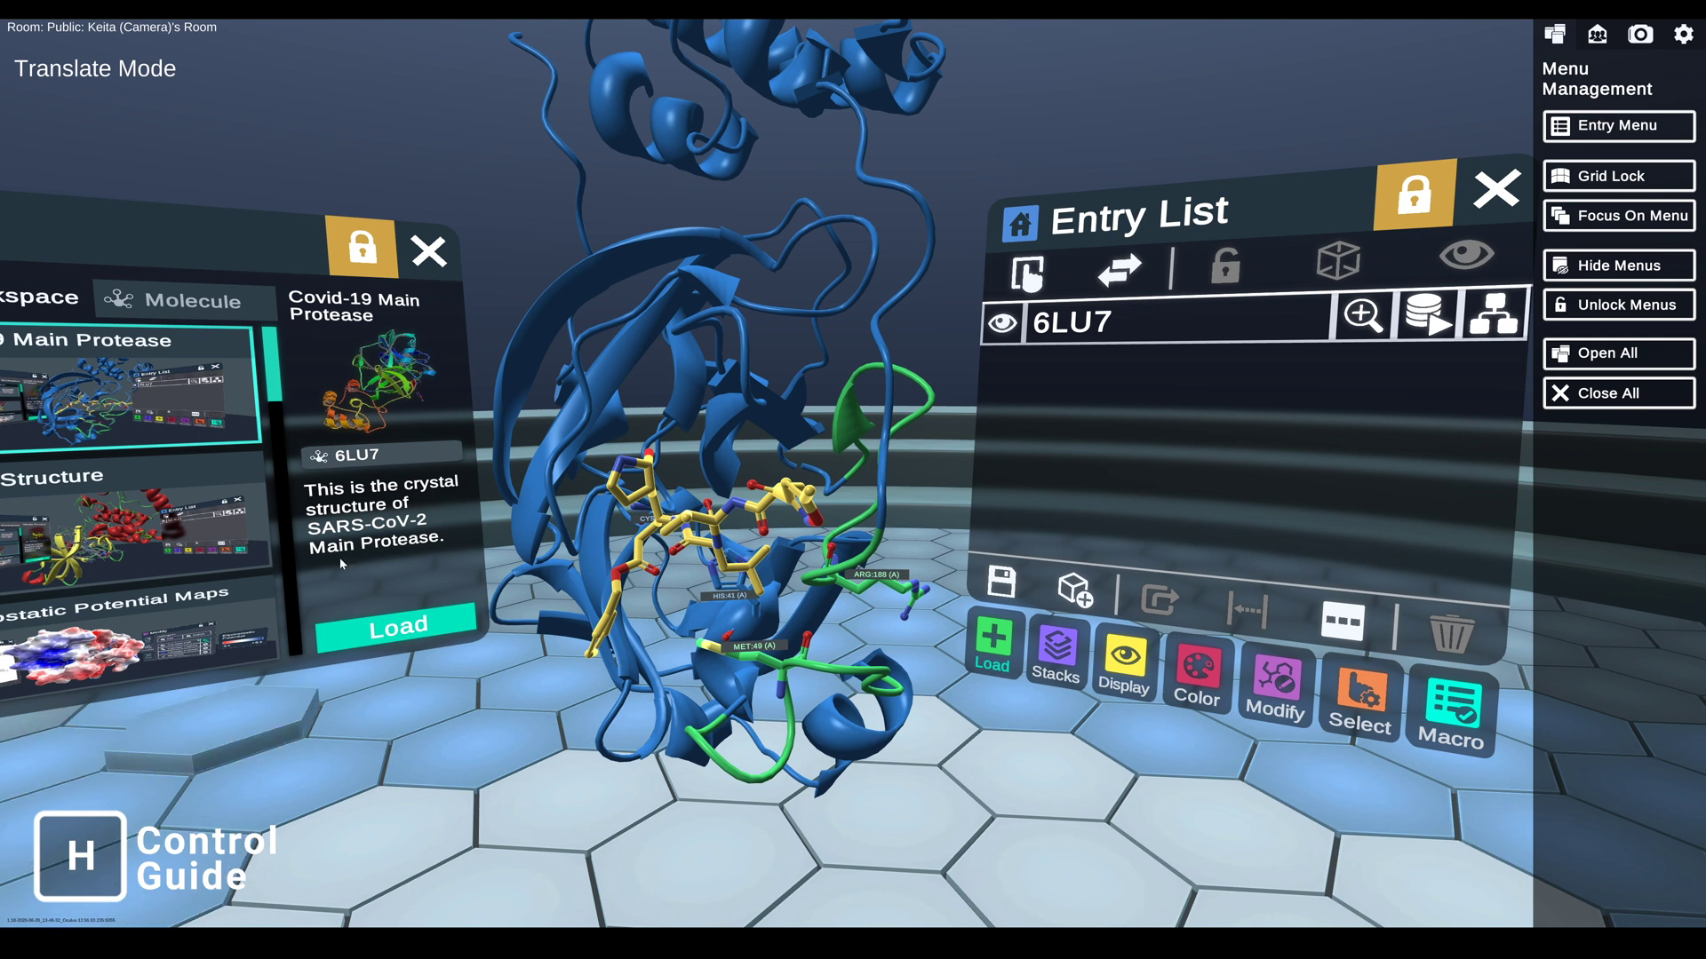
Step: Show the Control Guide of keyboard and mouse shortcuts over the 6LU7 scene
{"action": "key", "text": "h"}
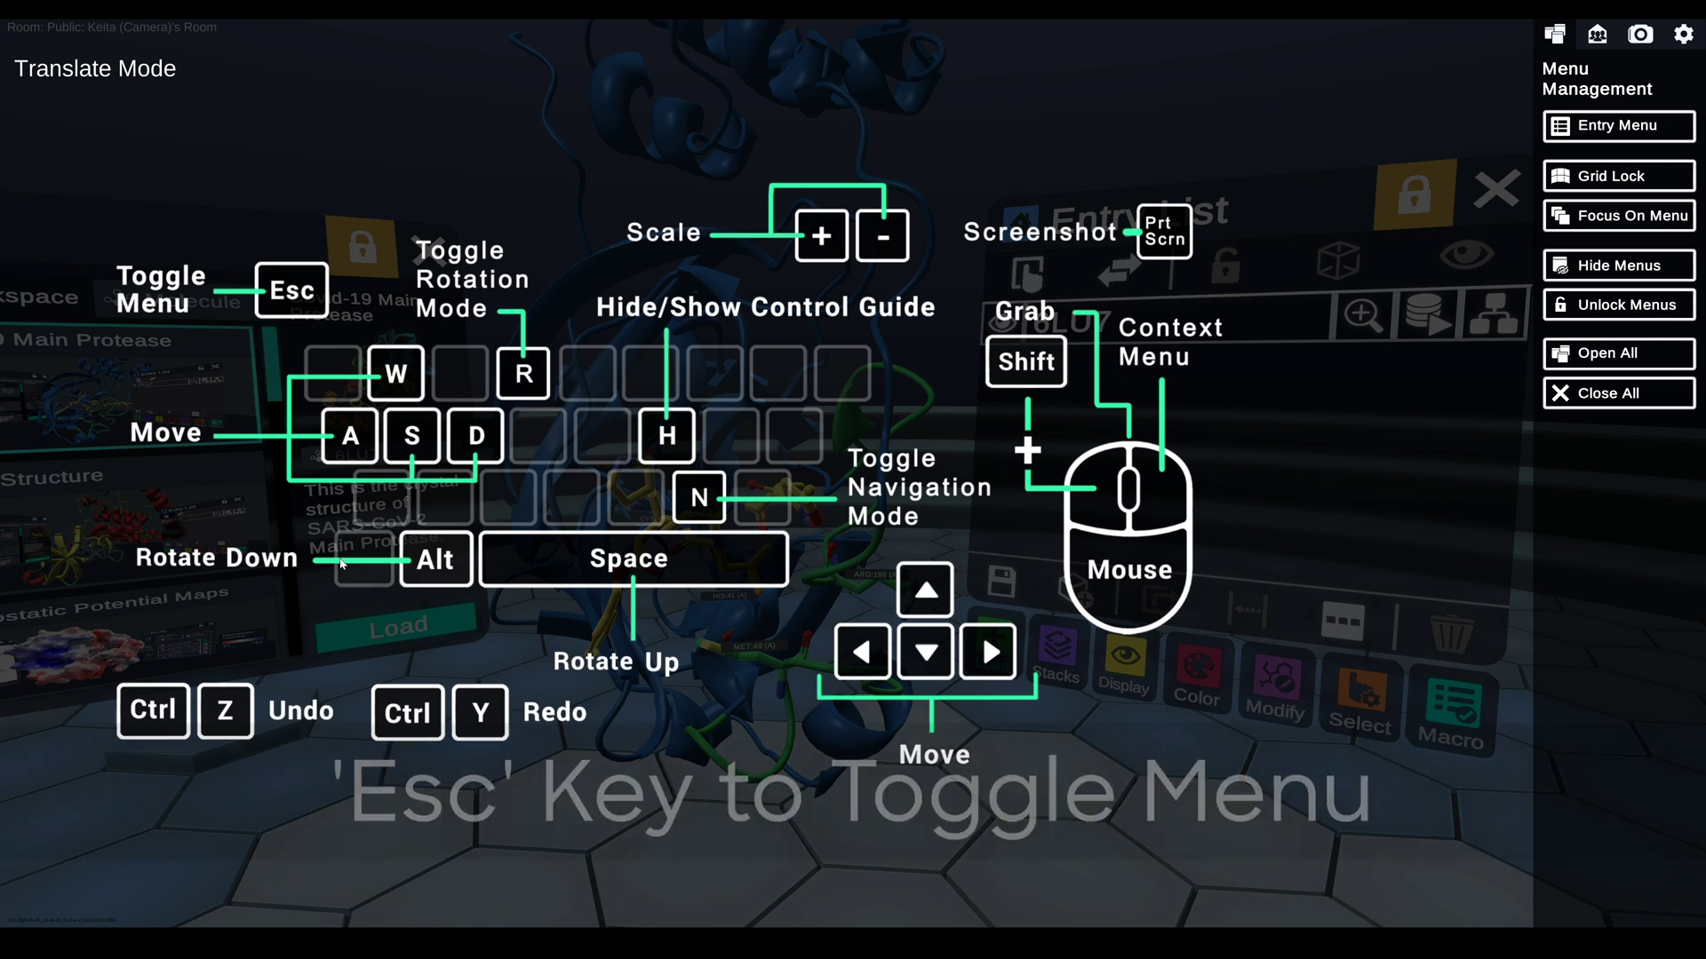
Step: Hide the control guide and toggle the on-screen menus off and back on
{"action": "key", "text": "h"}
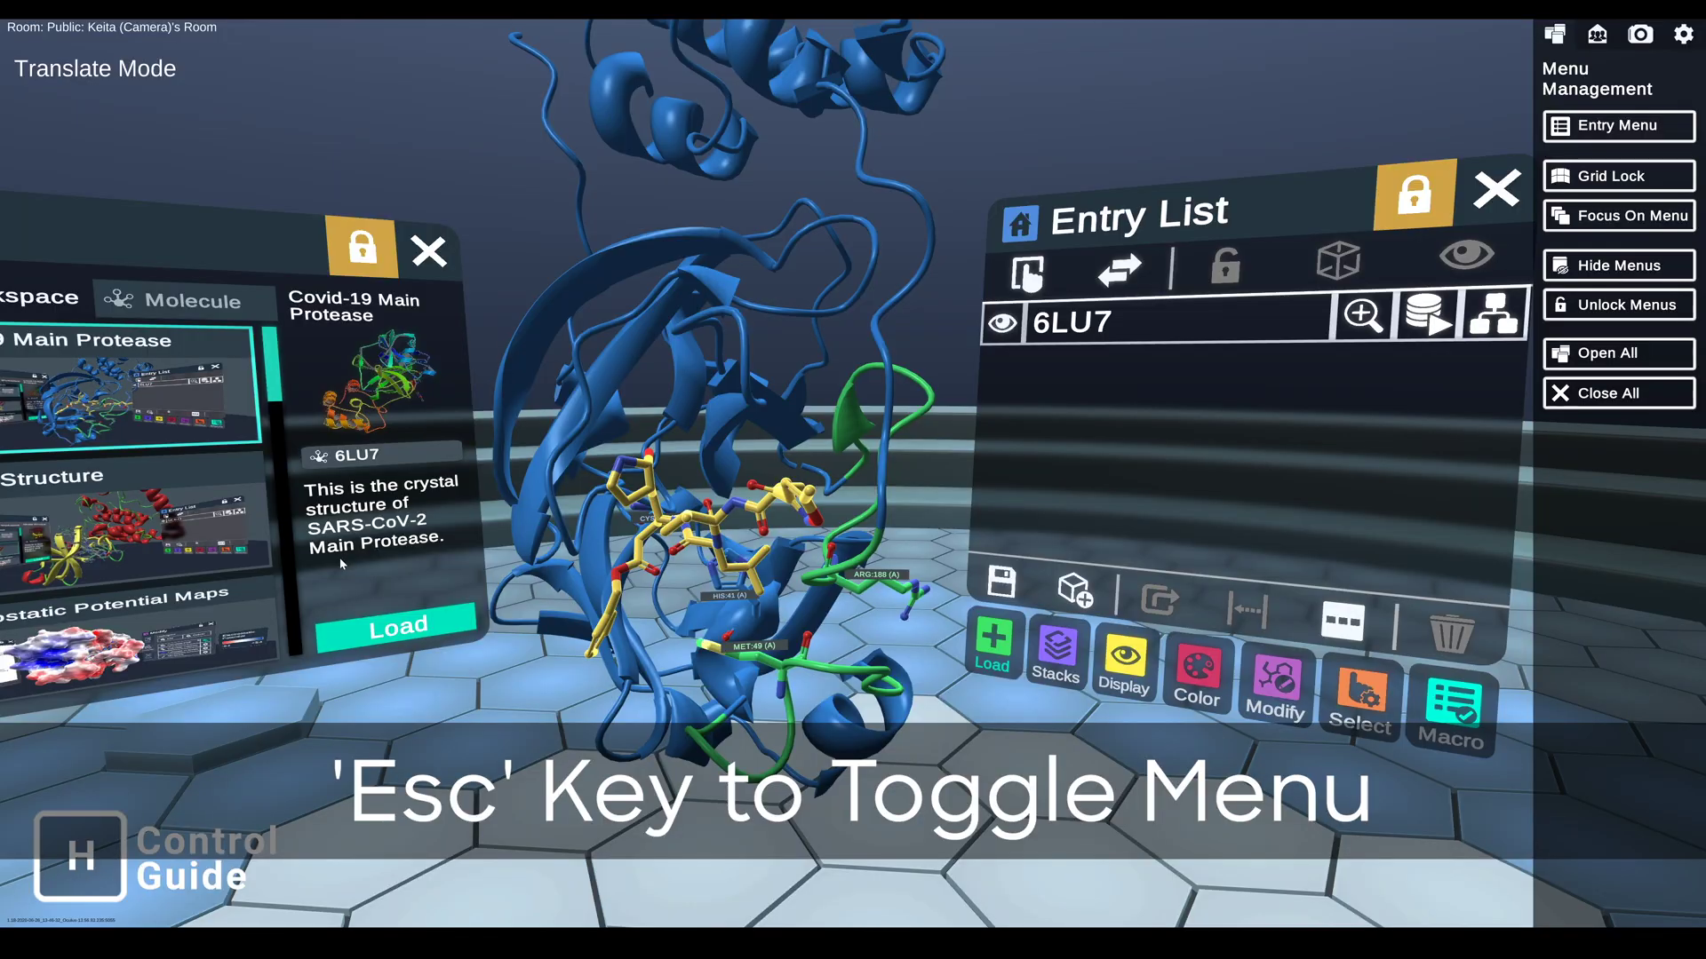
{"action": "key", "text": "Escape"}
{"action": "key", "text": "Escape"}
{"action": "key", "text": "Escape"}
{"action": "key", "text": "Escape"}
{"action": "key", "text": "Escape"}
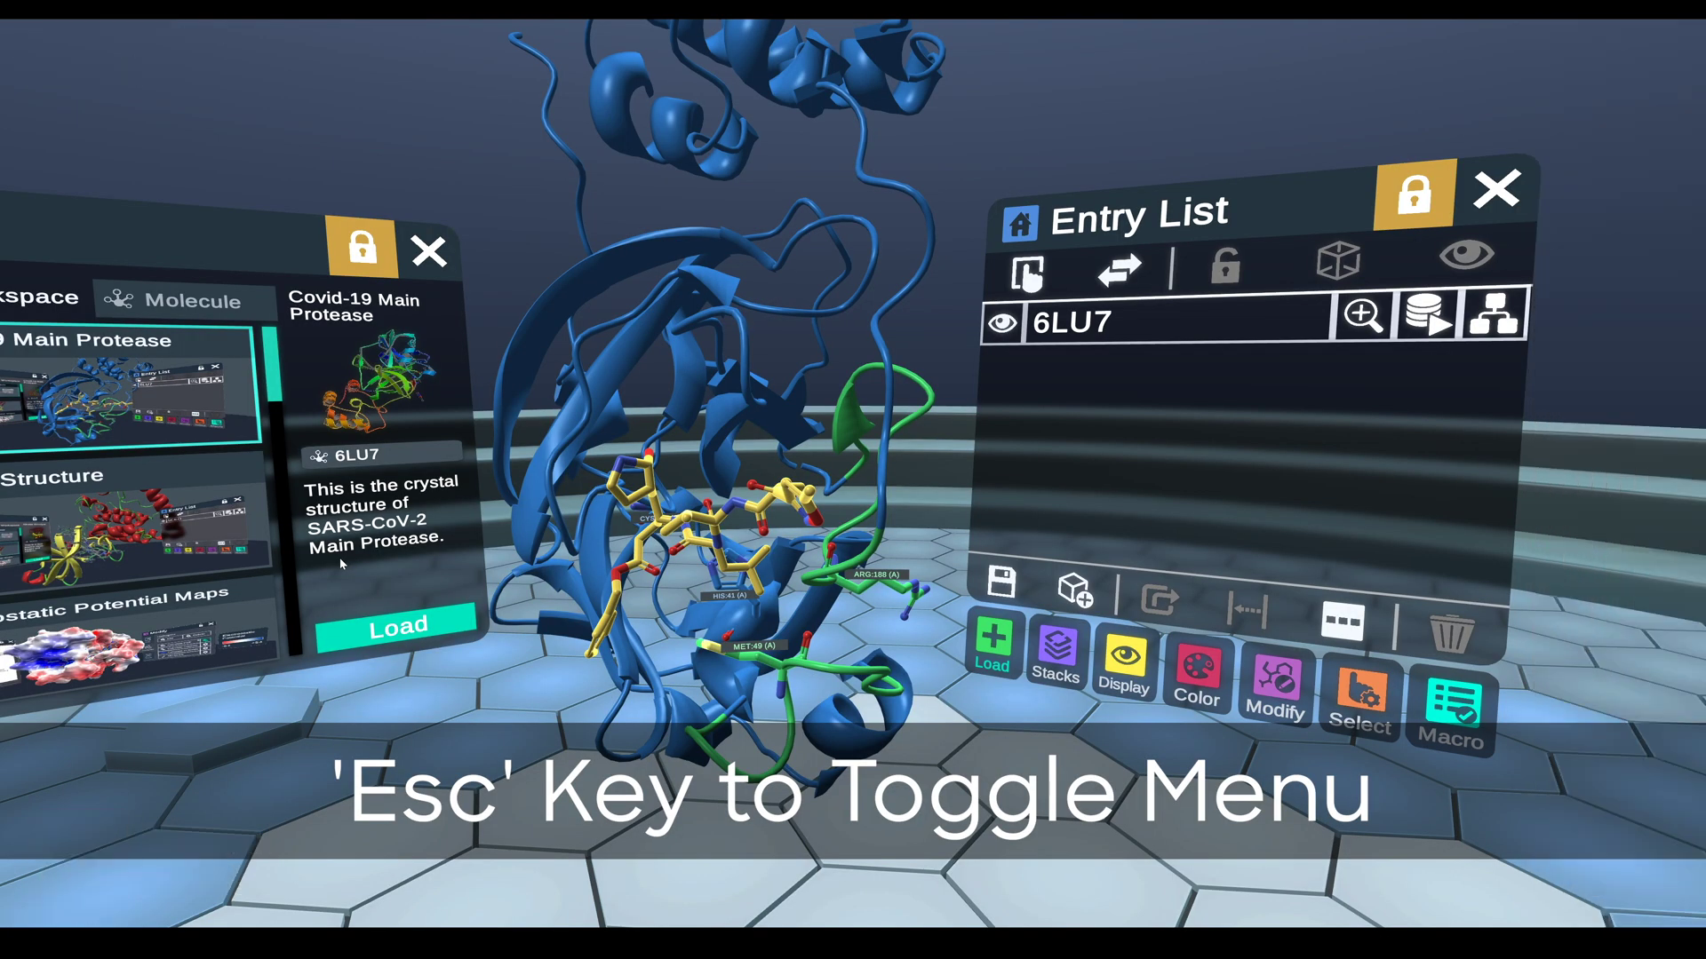
{"action": "key", "text": "Escape"}
{"action": "key", "text": "Escape"}
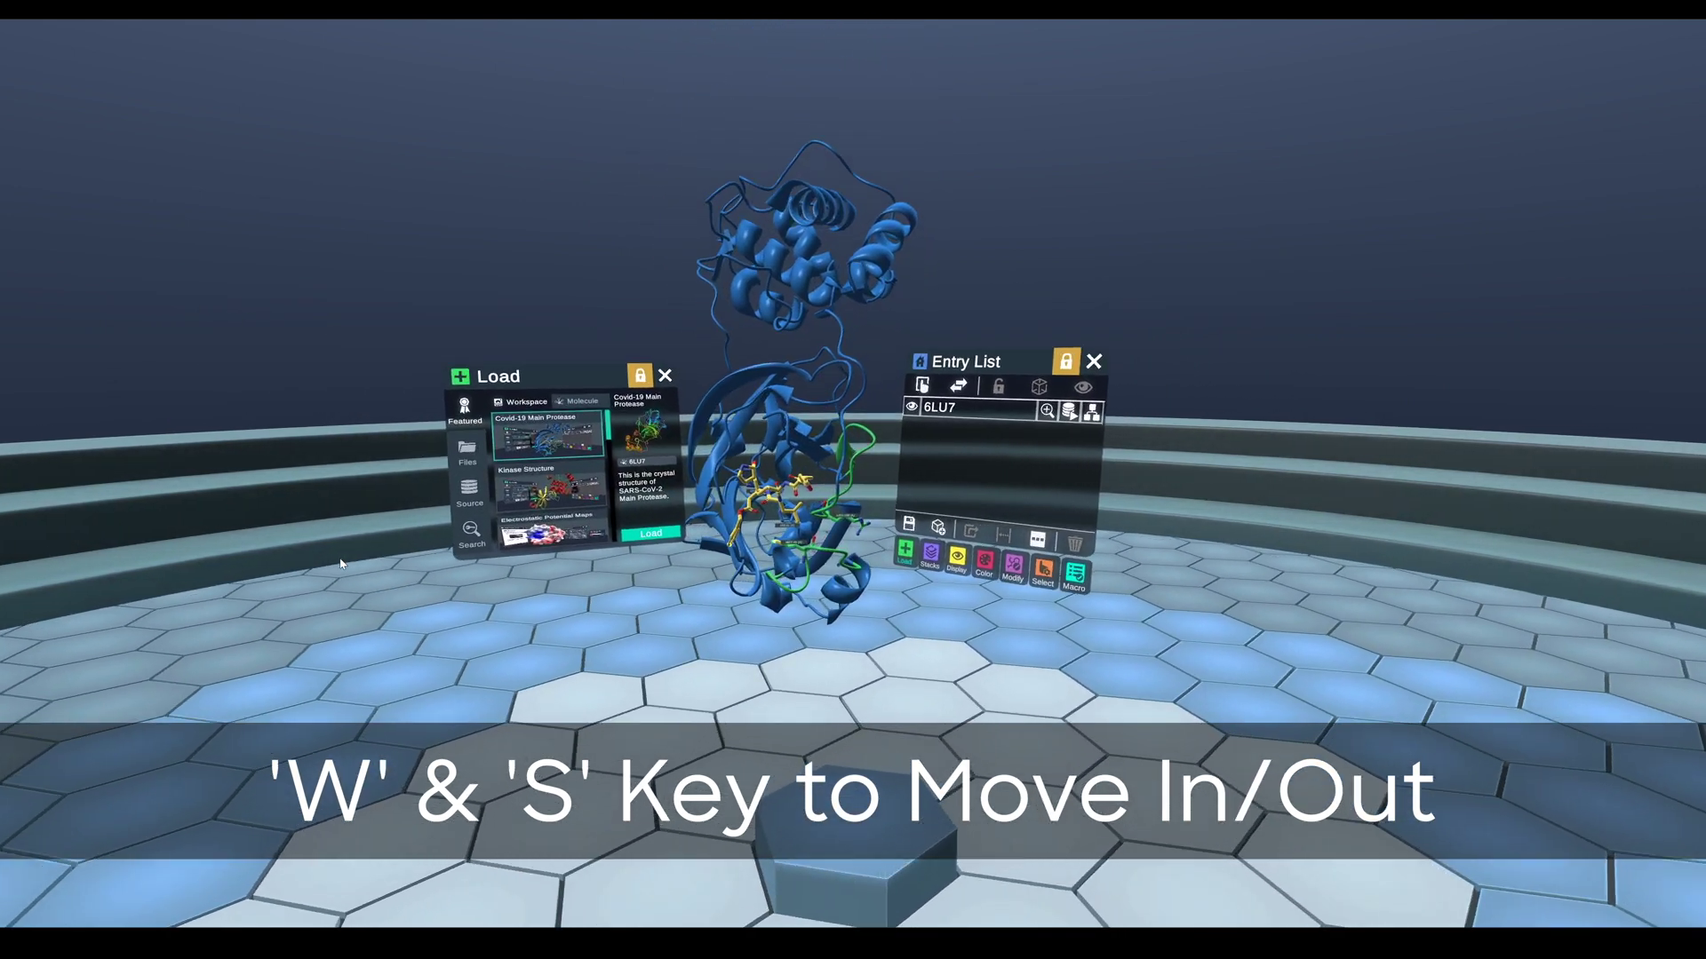
{"action": "key", "text": "Escape"}
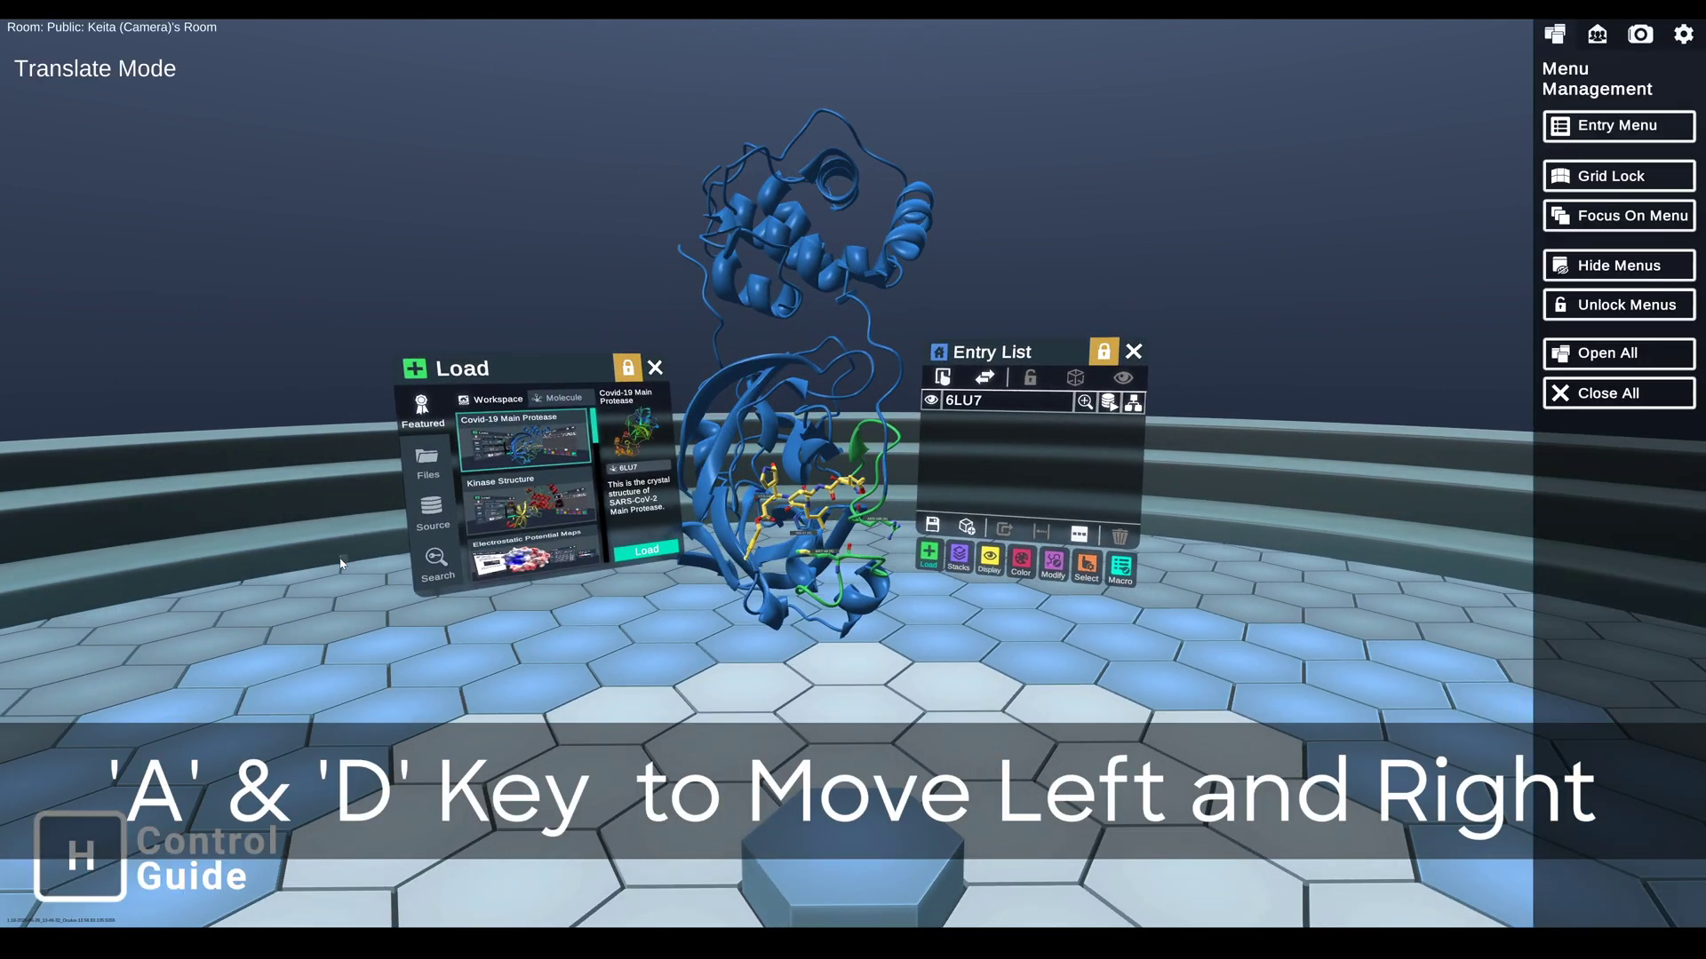
Step: Move the camera sideways, back and forward around the protein, then show View Navigation settings
{"action": "key", "text": "d"}
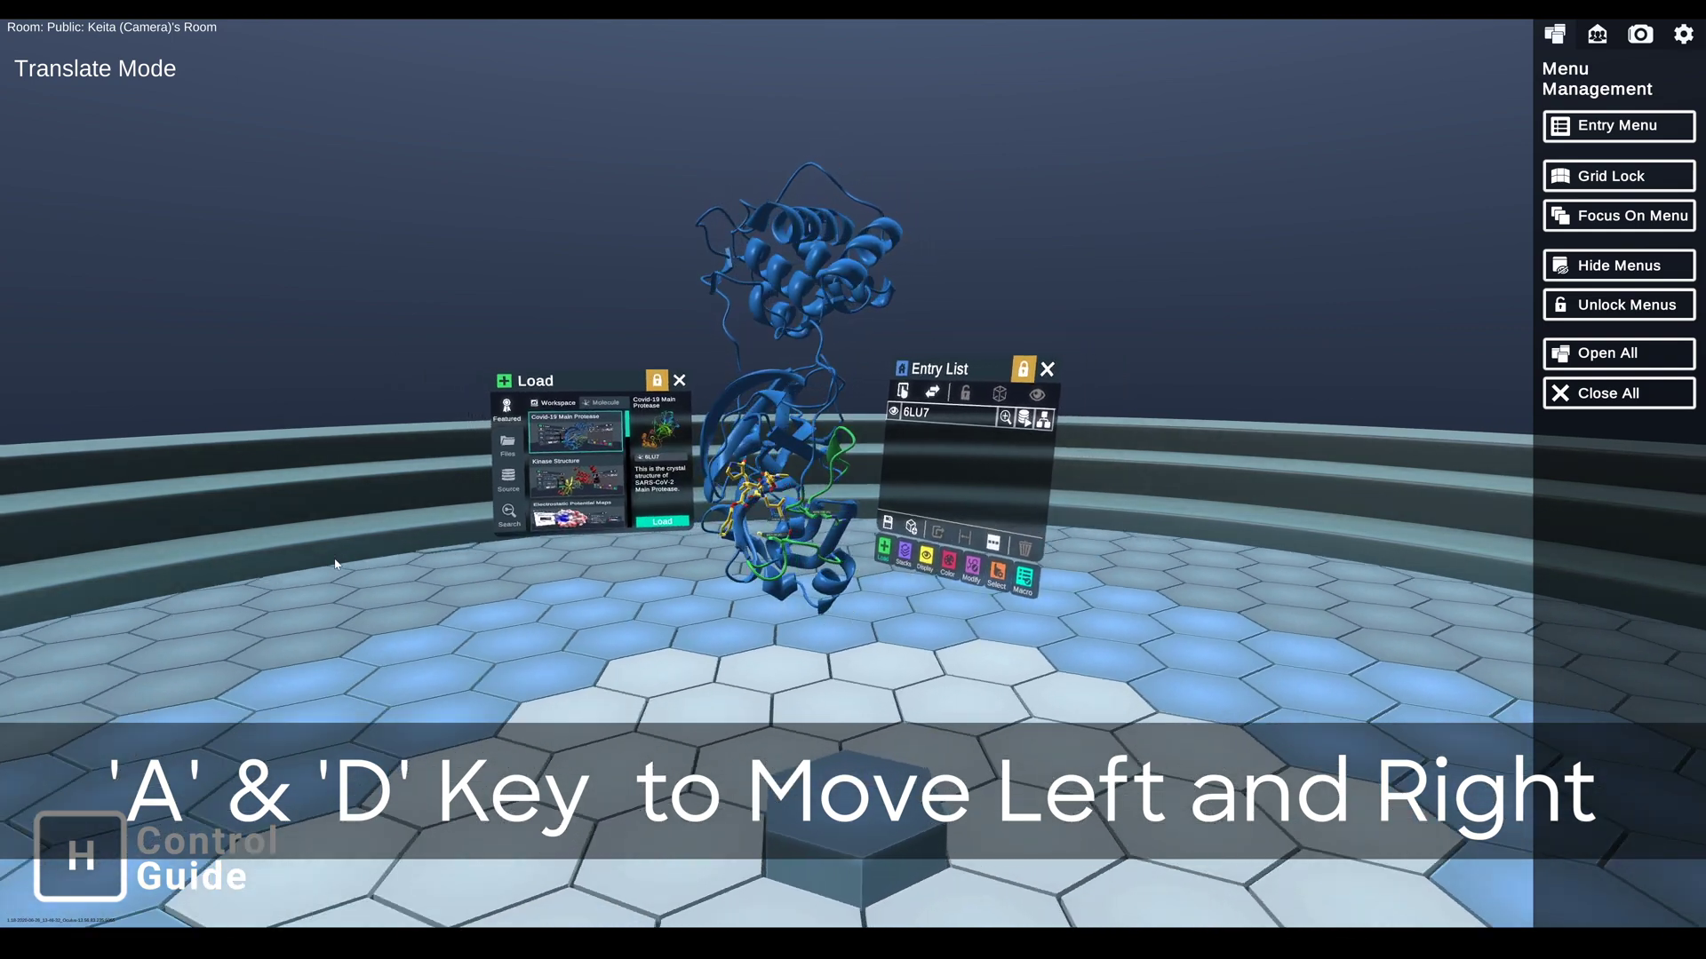
{"action": "key", "text": "d"}
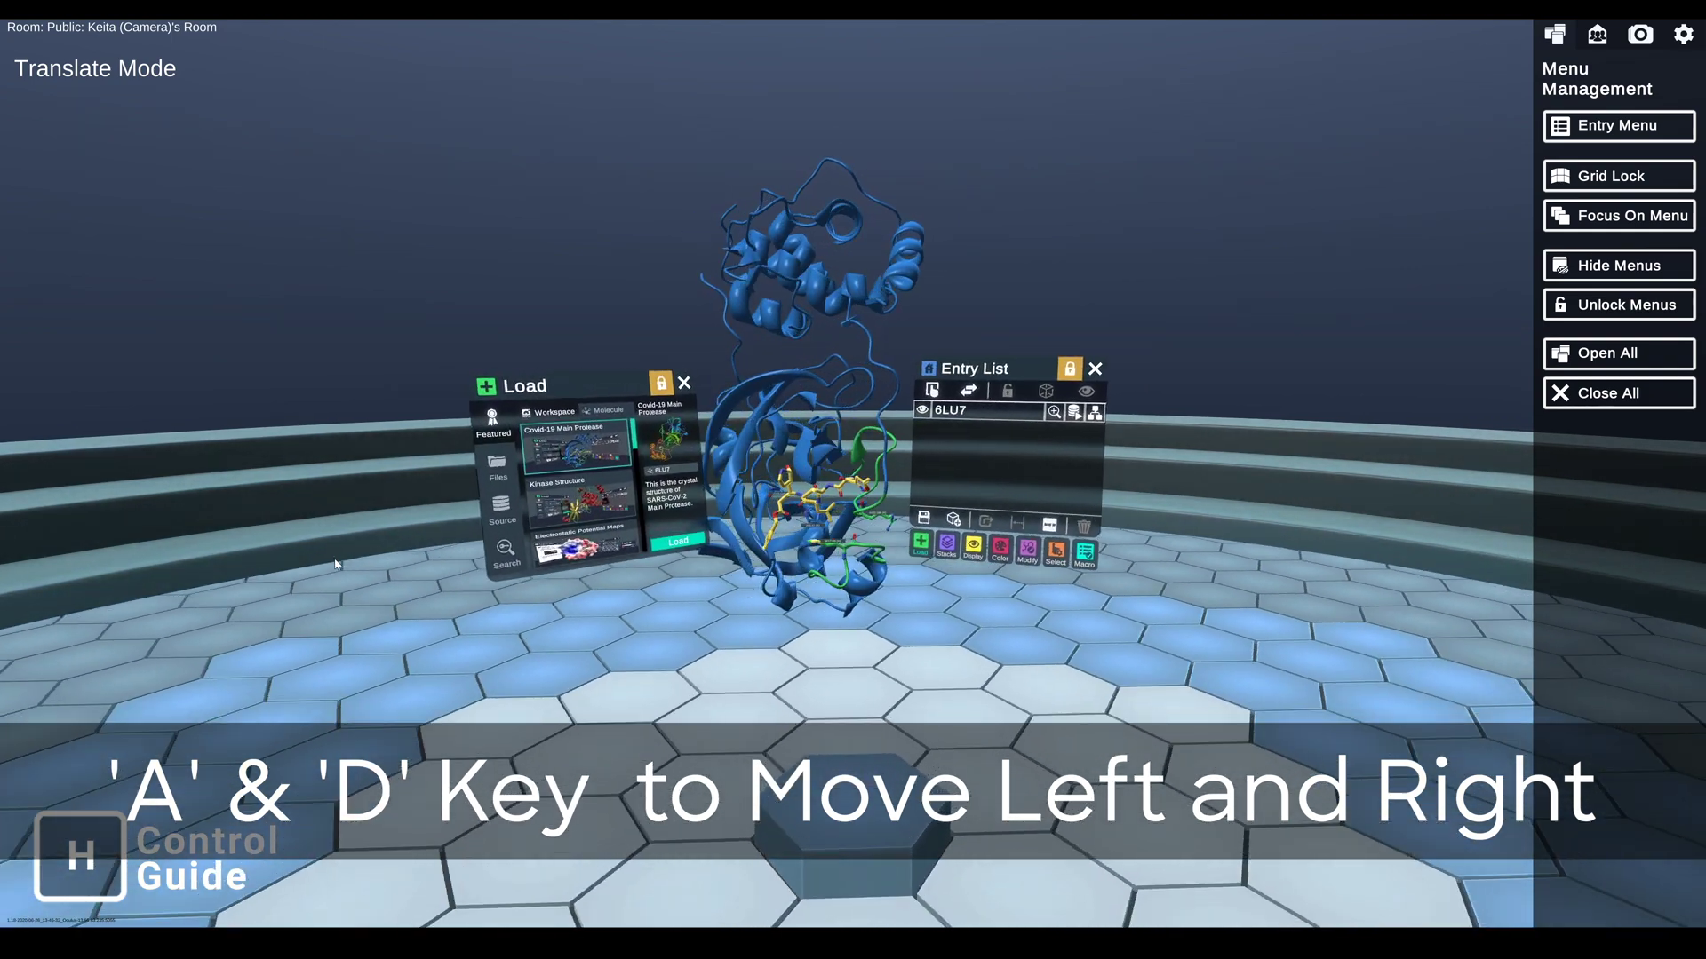
{"action": "key", "text": "s"}
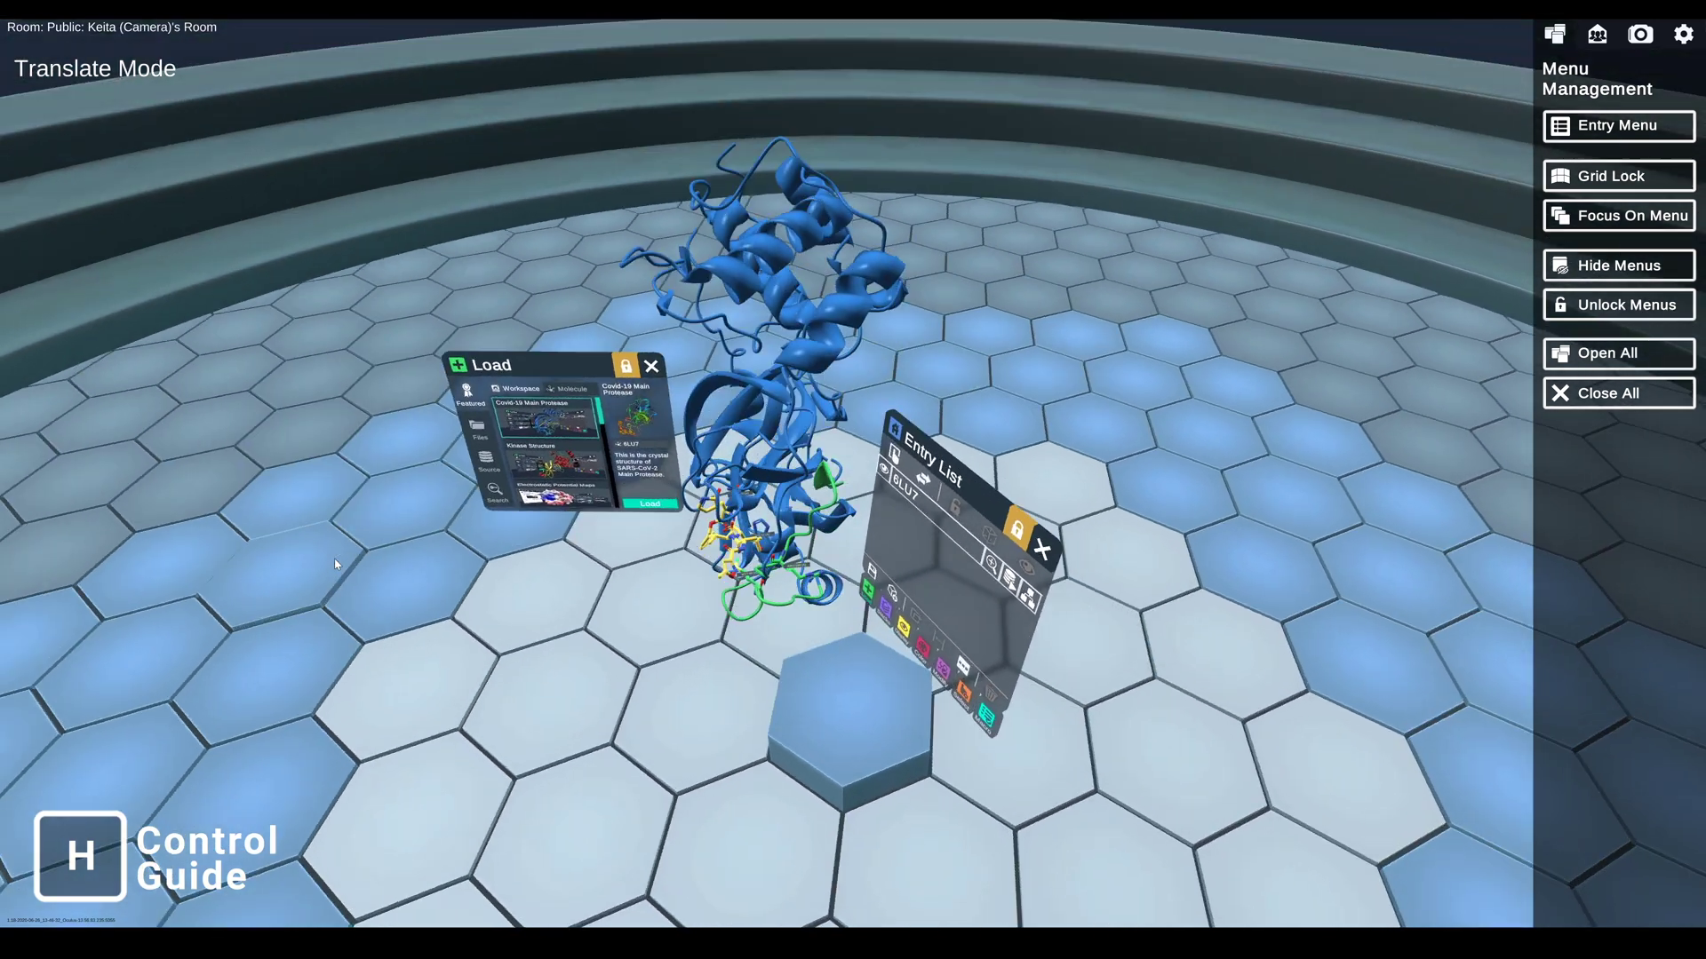
{"action": "key", "text": "w"}
{"action": "key", "text": "w"}
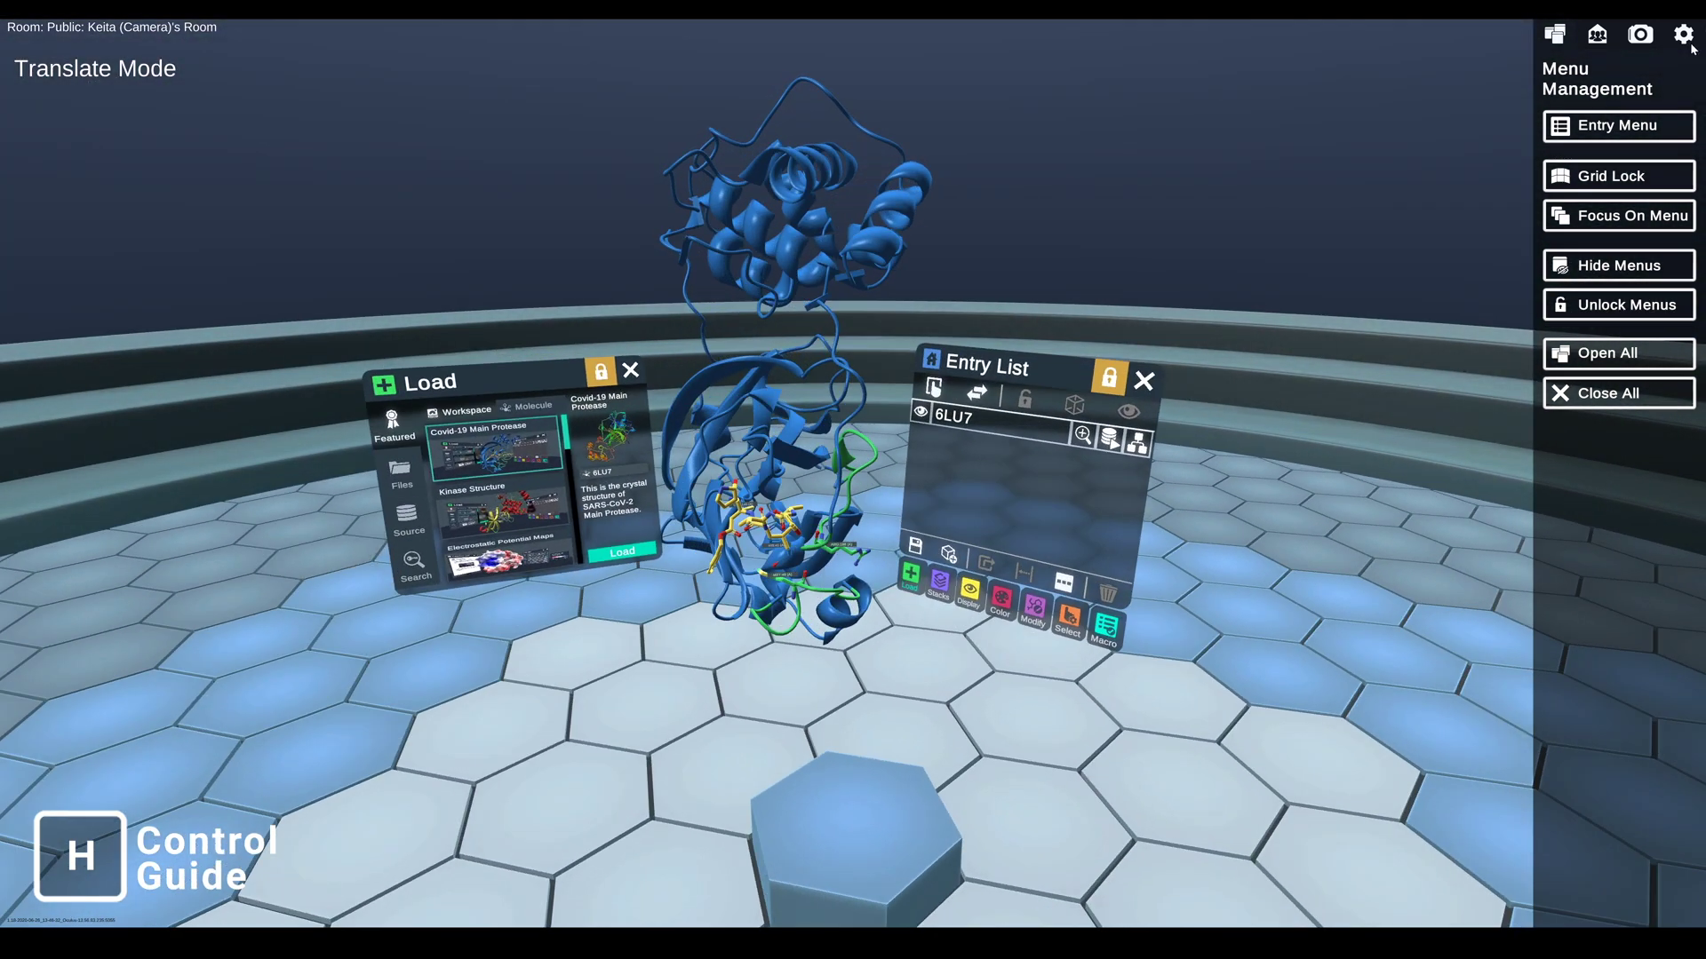
{"action": "left_click", "coordinate": [1641, 36]}
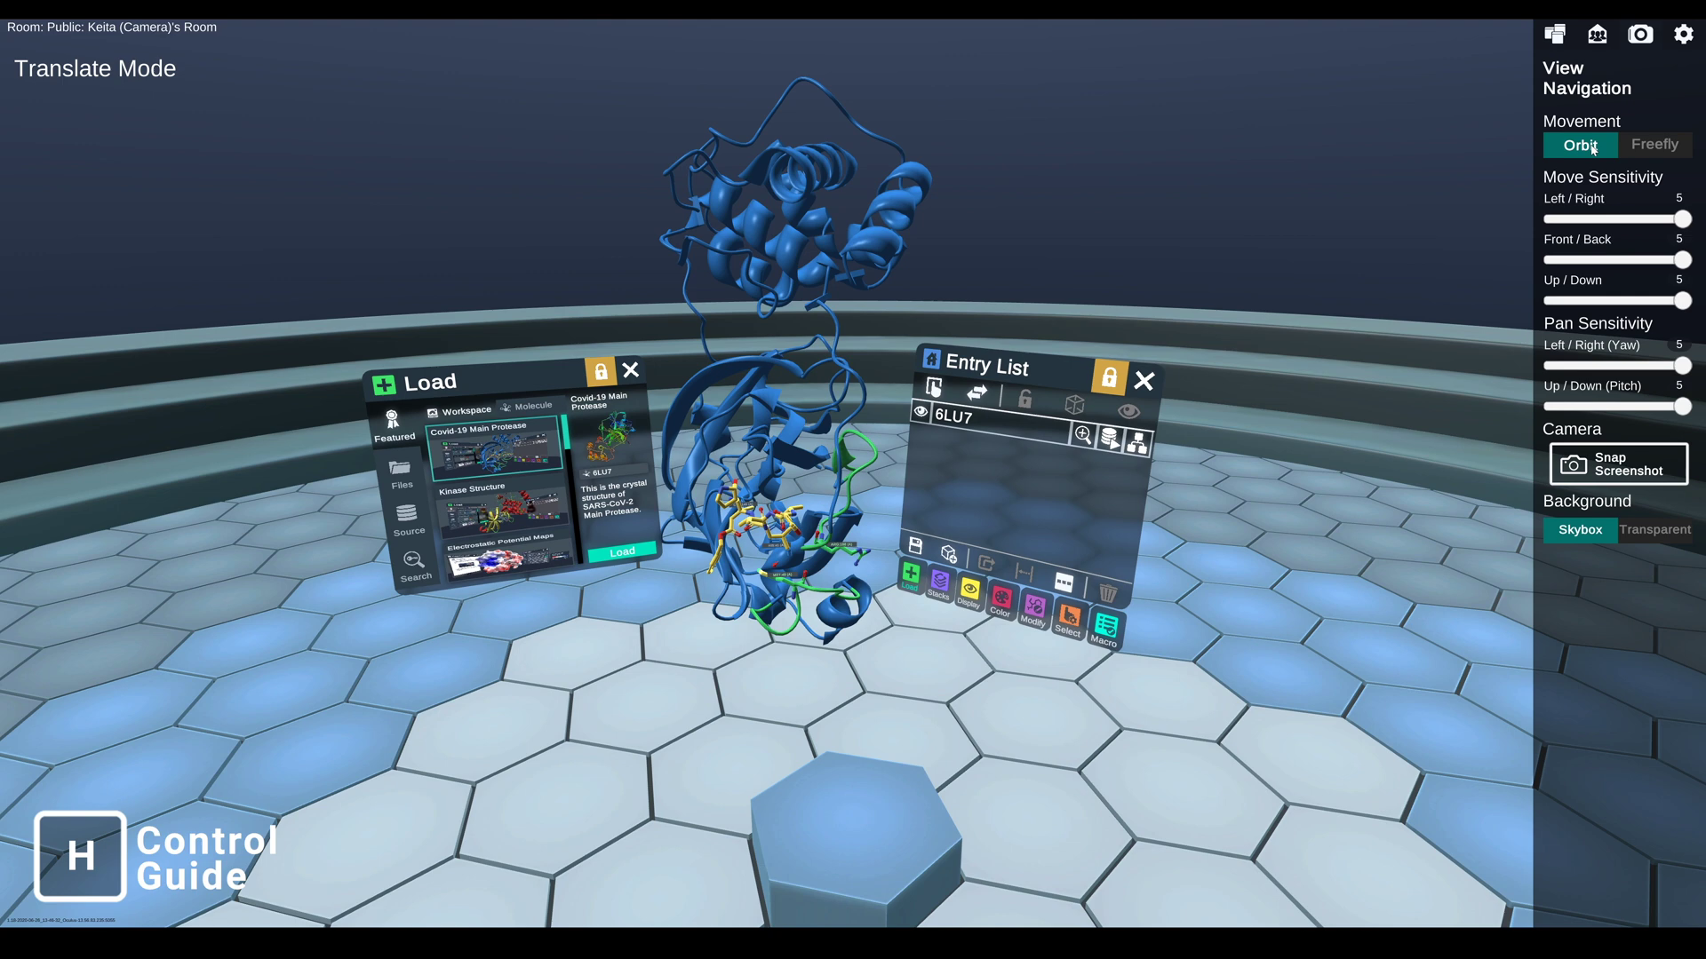
Step: Orbit the camera around the 6LU7 protein with D, then switch movement to Freefly
{"action": "key", "text": "d"}
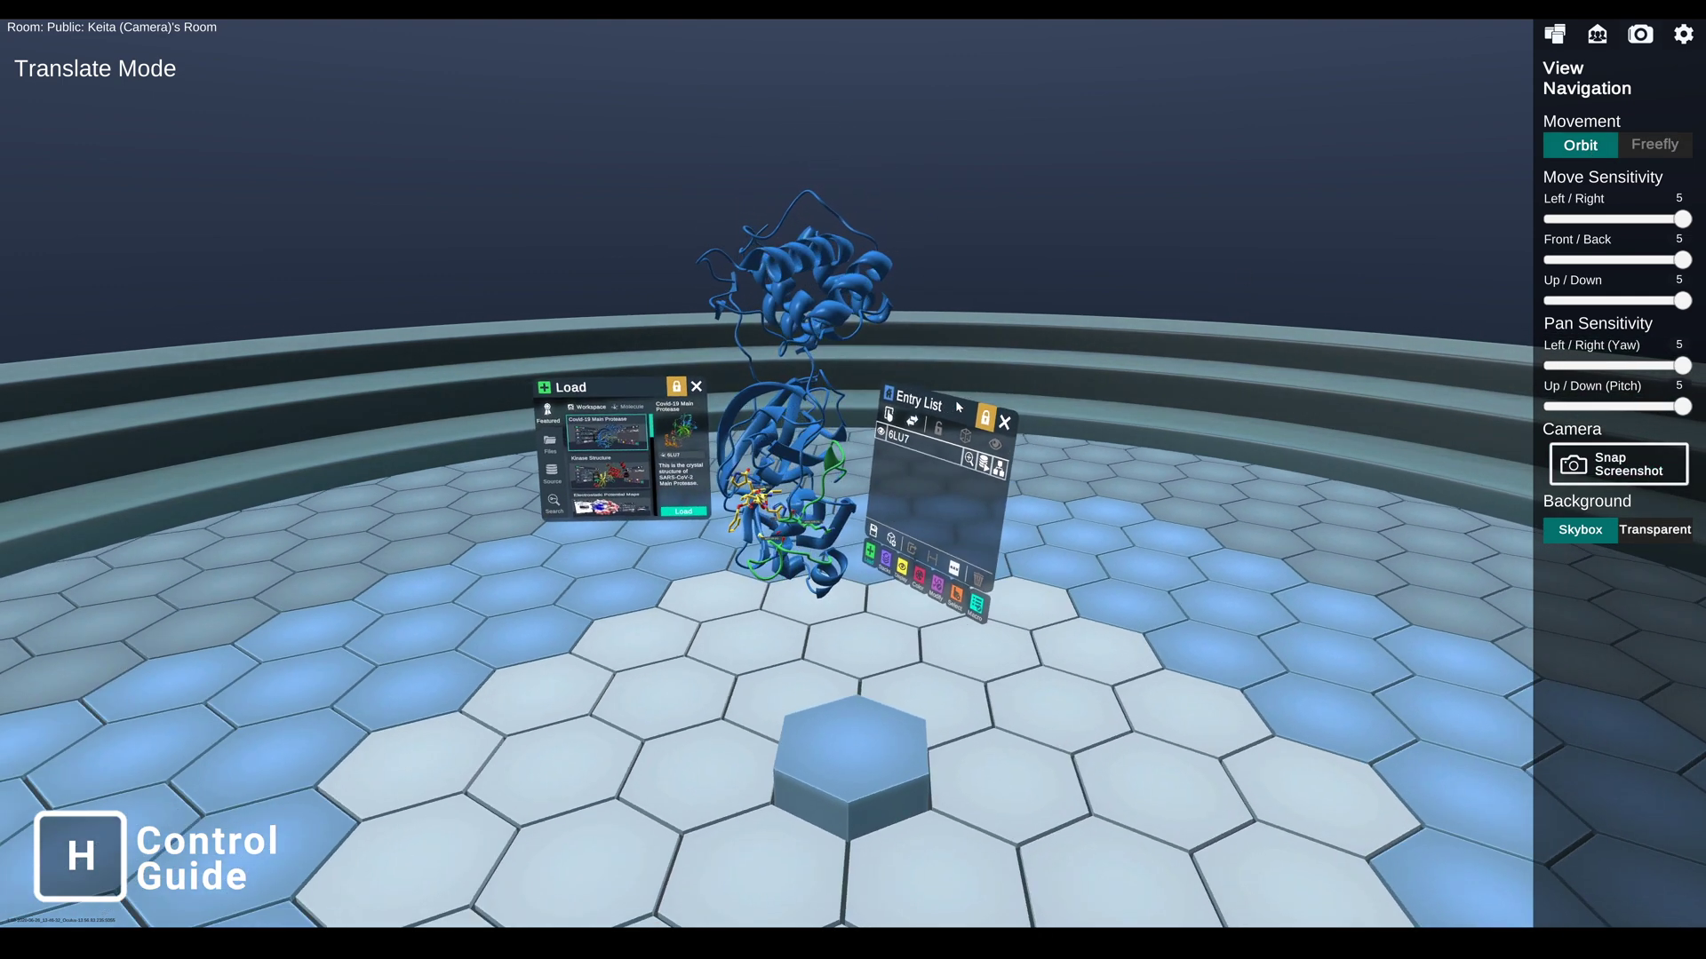
{"action": "key", "text": "d"}
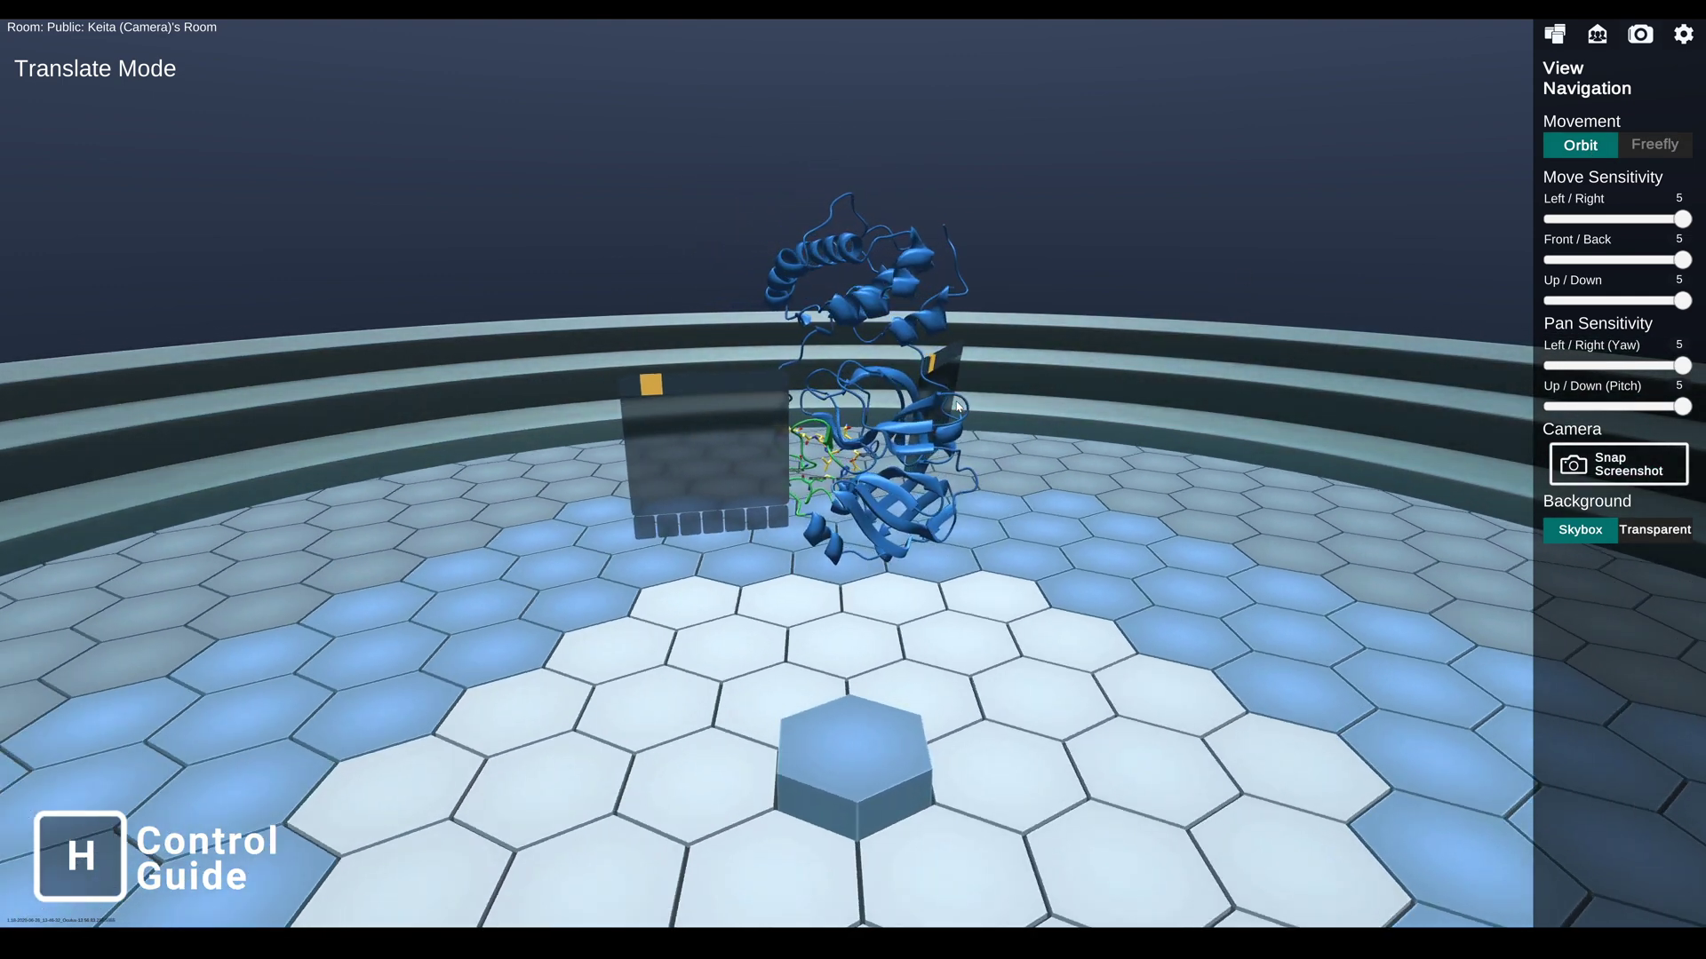
{"action": "key", "text": "d"}
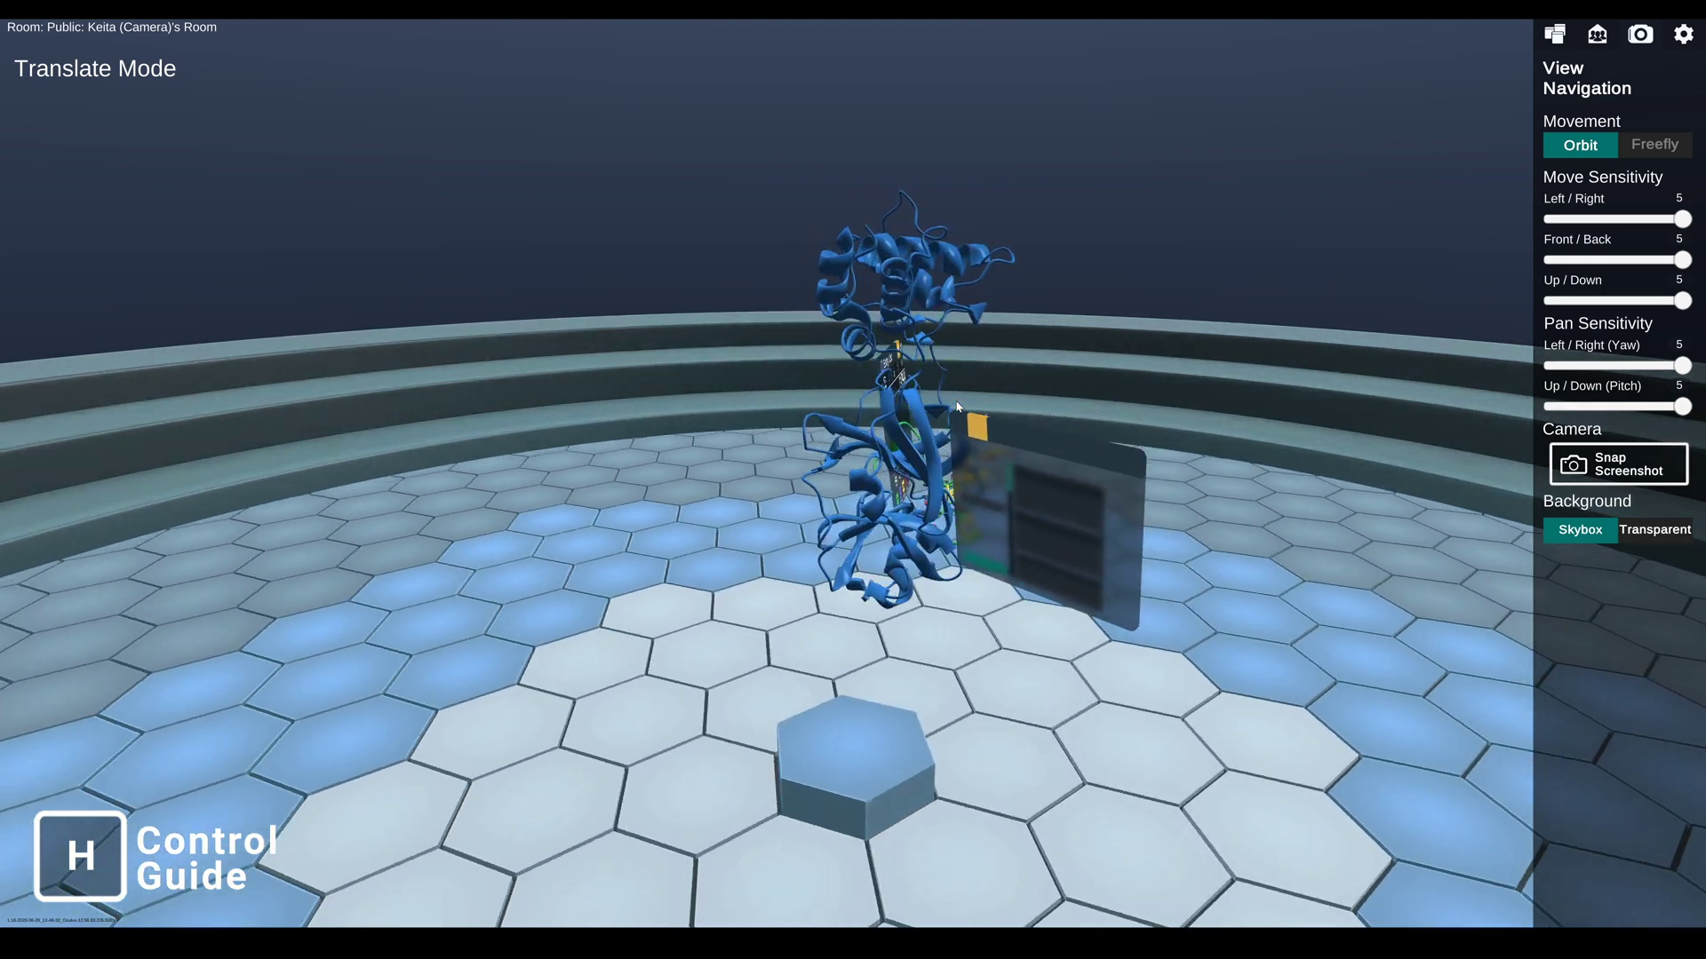
{"action": "key", "text": "d"}
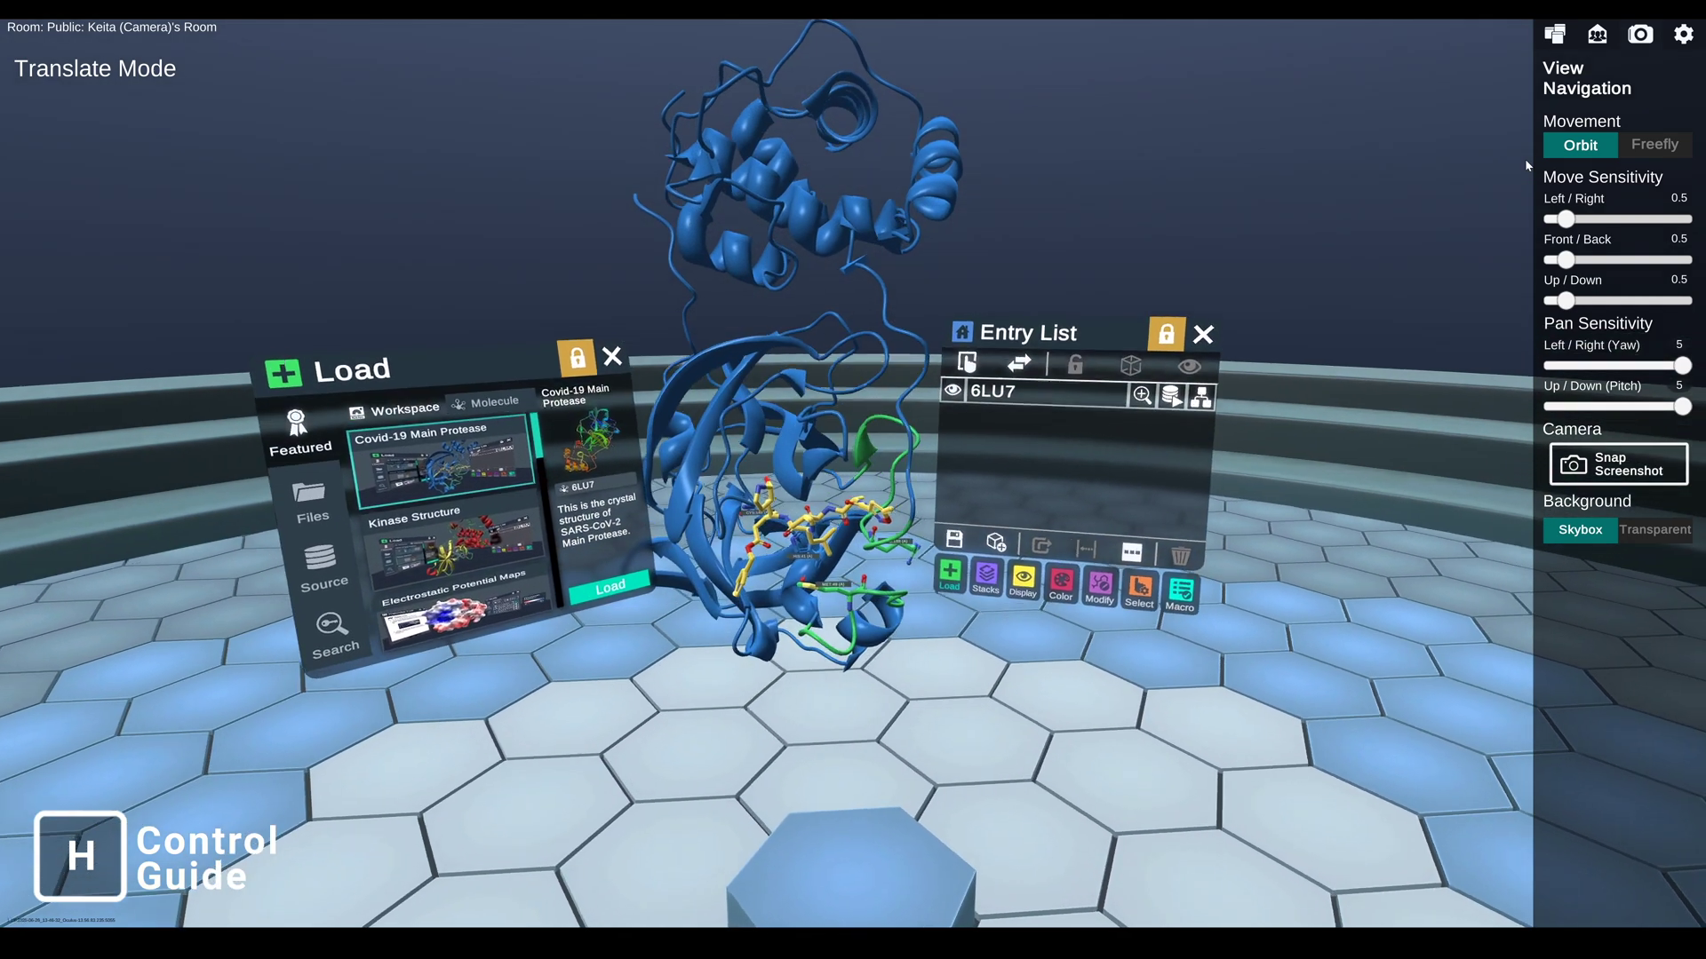
{"action": "left_click", "coordinate": [1631, 144]}
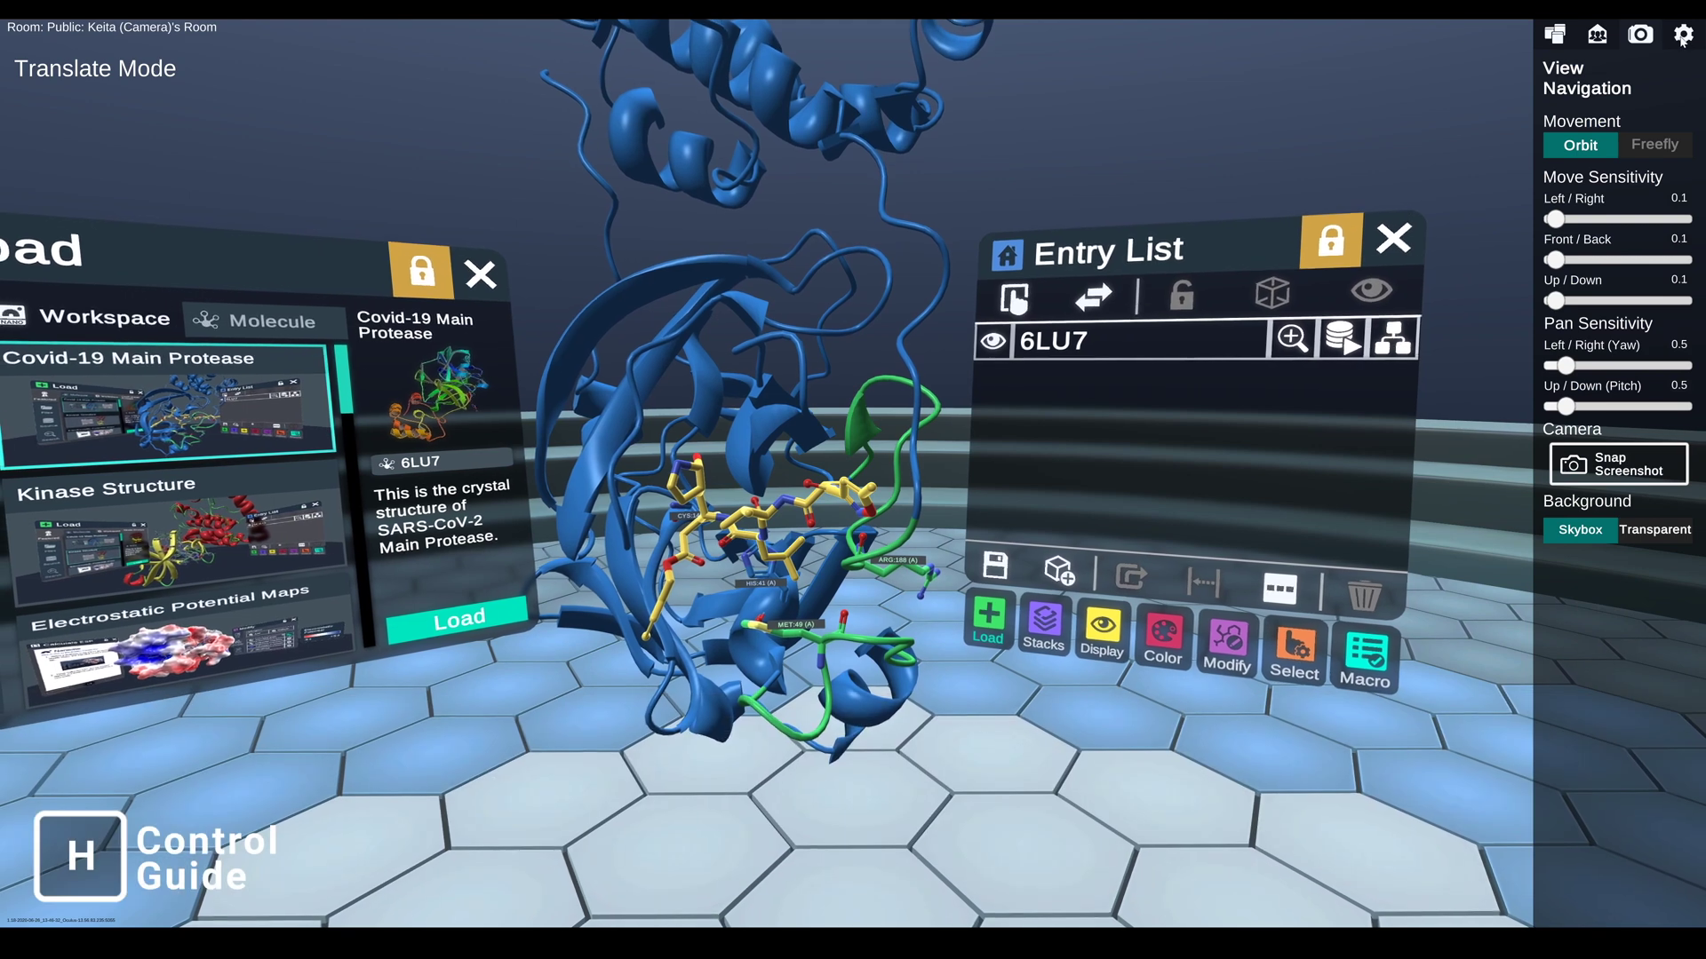
Step: Show the general Settings page with Skybox options and volume levels
{"action": "left_click", "coordinate": [1683, 35]}
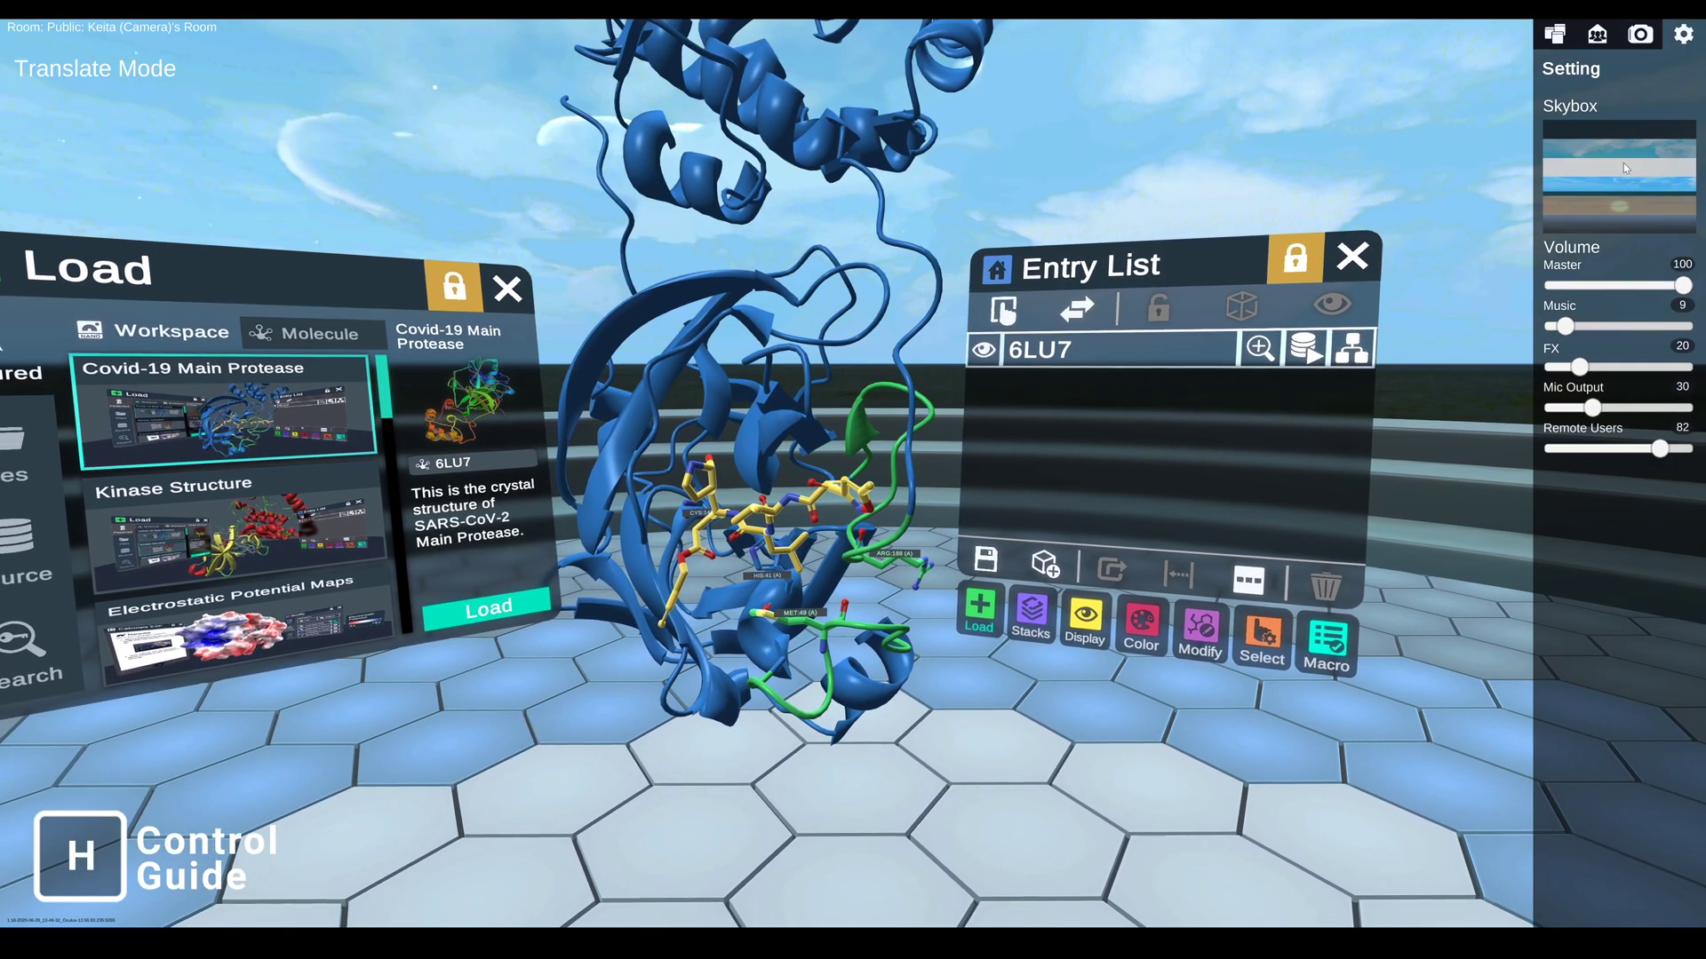
Step: Preview the cloudy blue and sunset skyboxes, then return to the dark backdrop
{"action": "left_click", "coordinate": [1623, 162]}
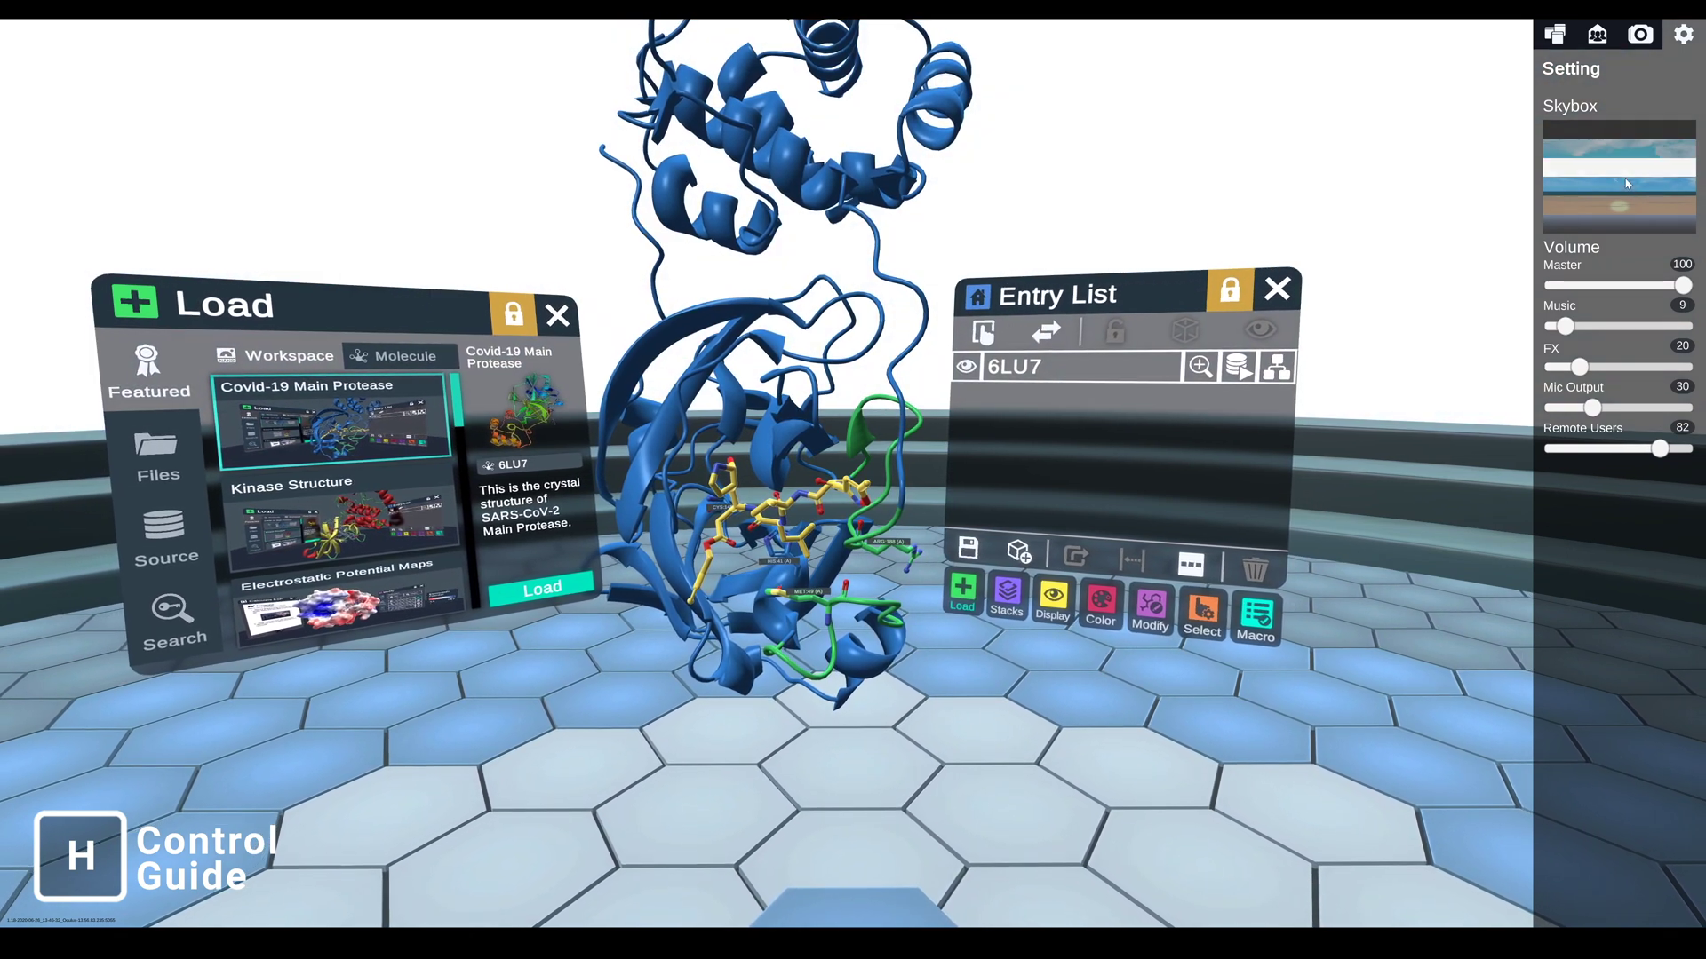
{"action": "left_click", "coordinate": [1620, 216]}
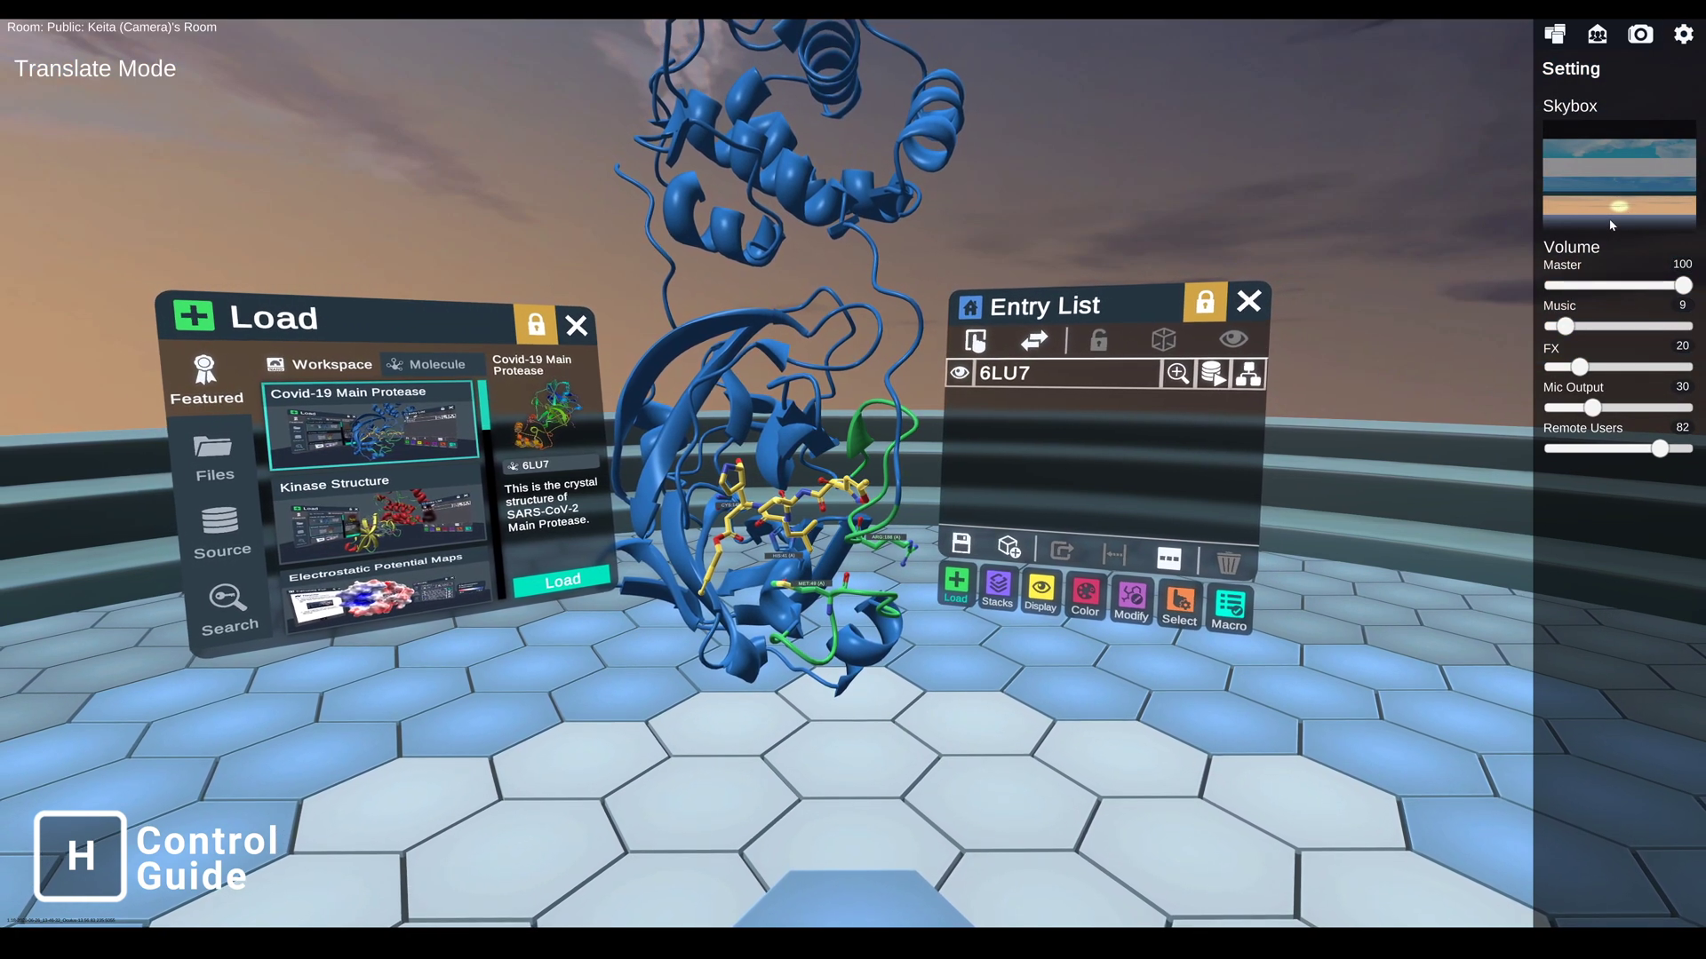
{"action": "left_click", "coordinate": [1619, 130]}
Step: Turn off Show ground in the Actions menu's Settings to hide the hexagonal floor
{"action": "right_click", "coordinate": [213, 197]}
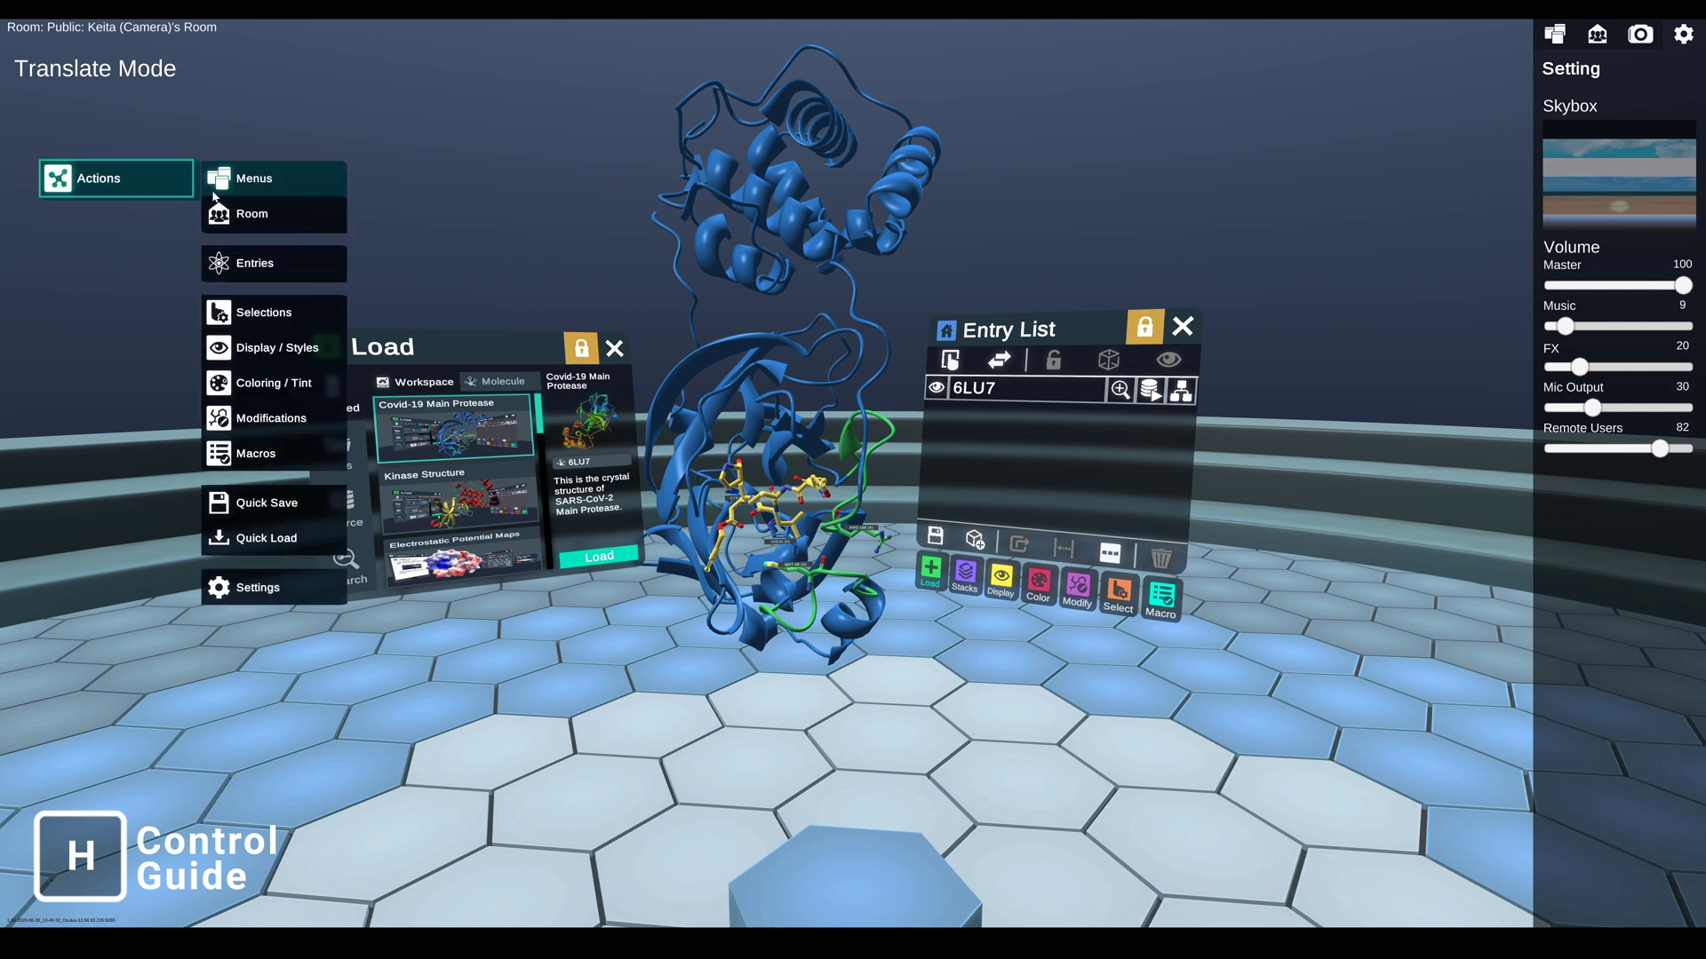
{"action": "left_click", "coordinate": [298, 585]}
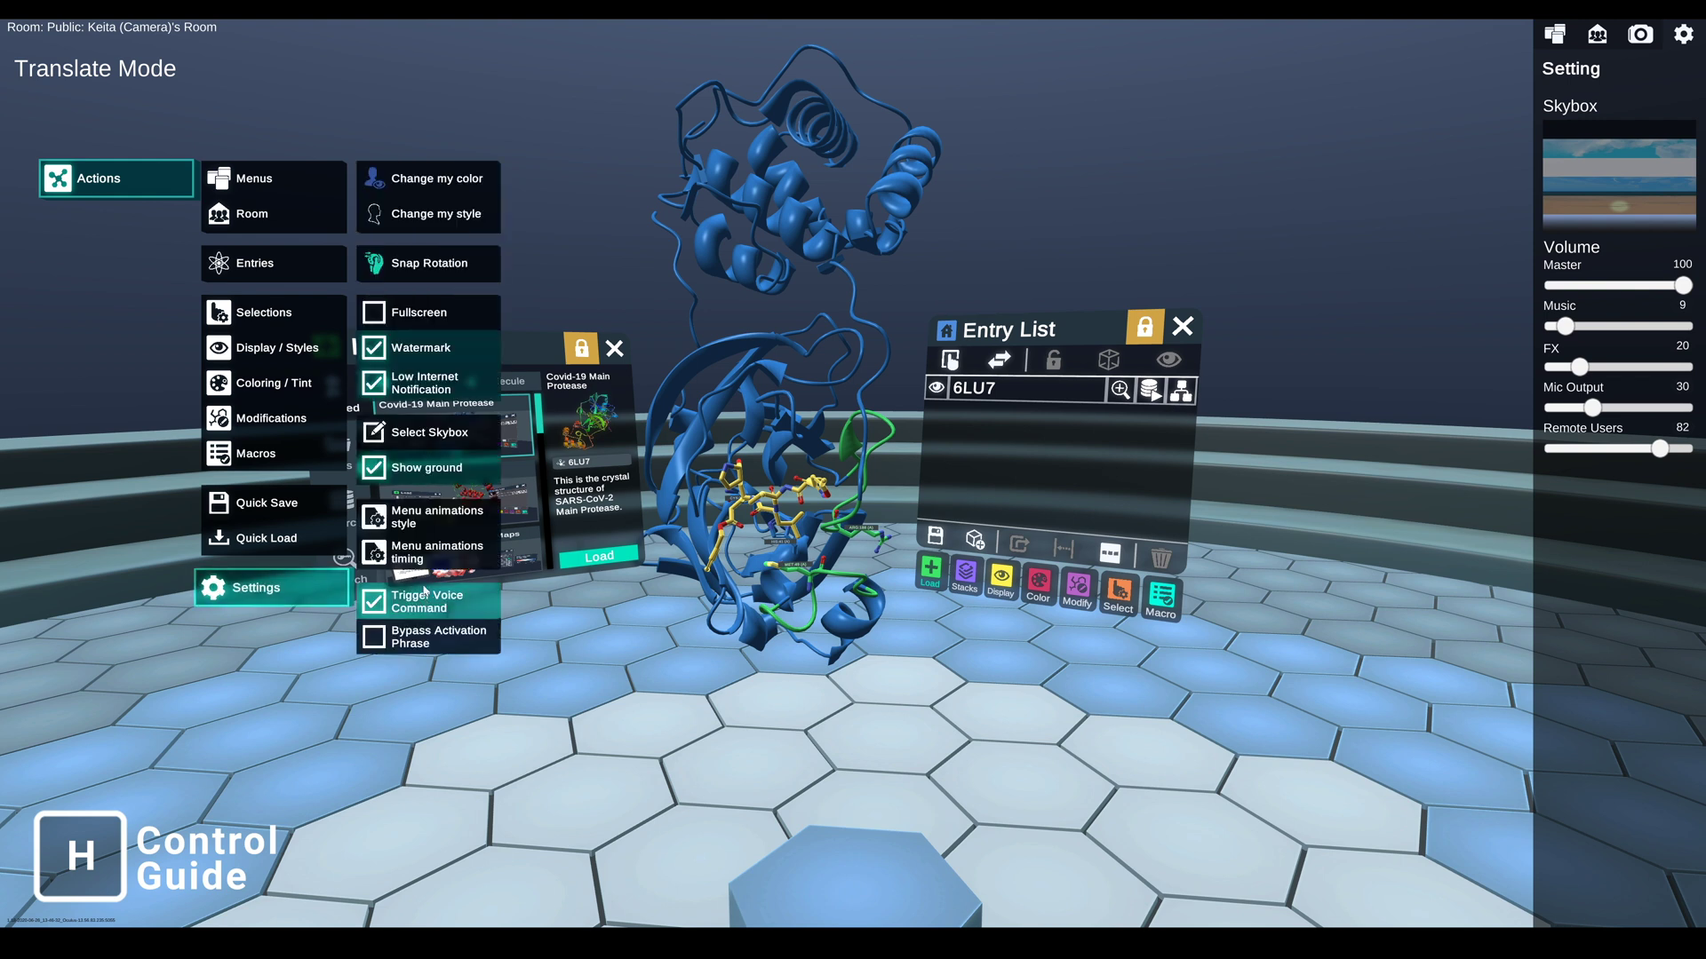
{"action": "left_click", "coordinate": [430, 473]}
{"action": "left_click", "coordinate": [430, 472]}
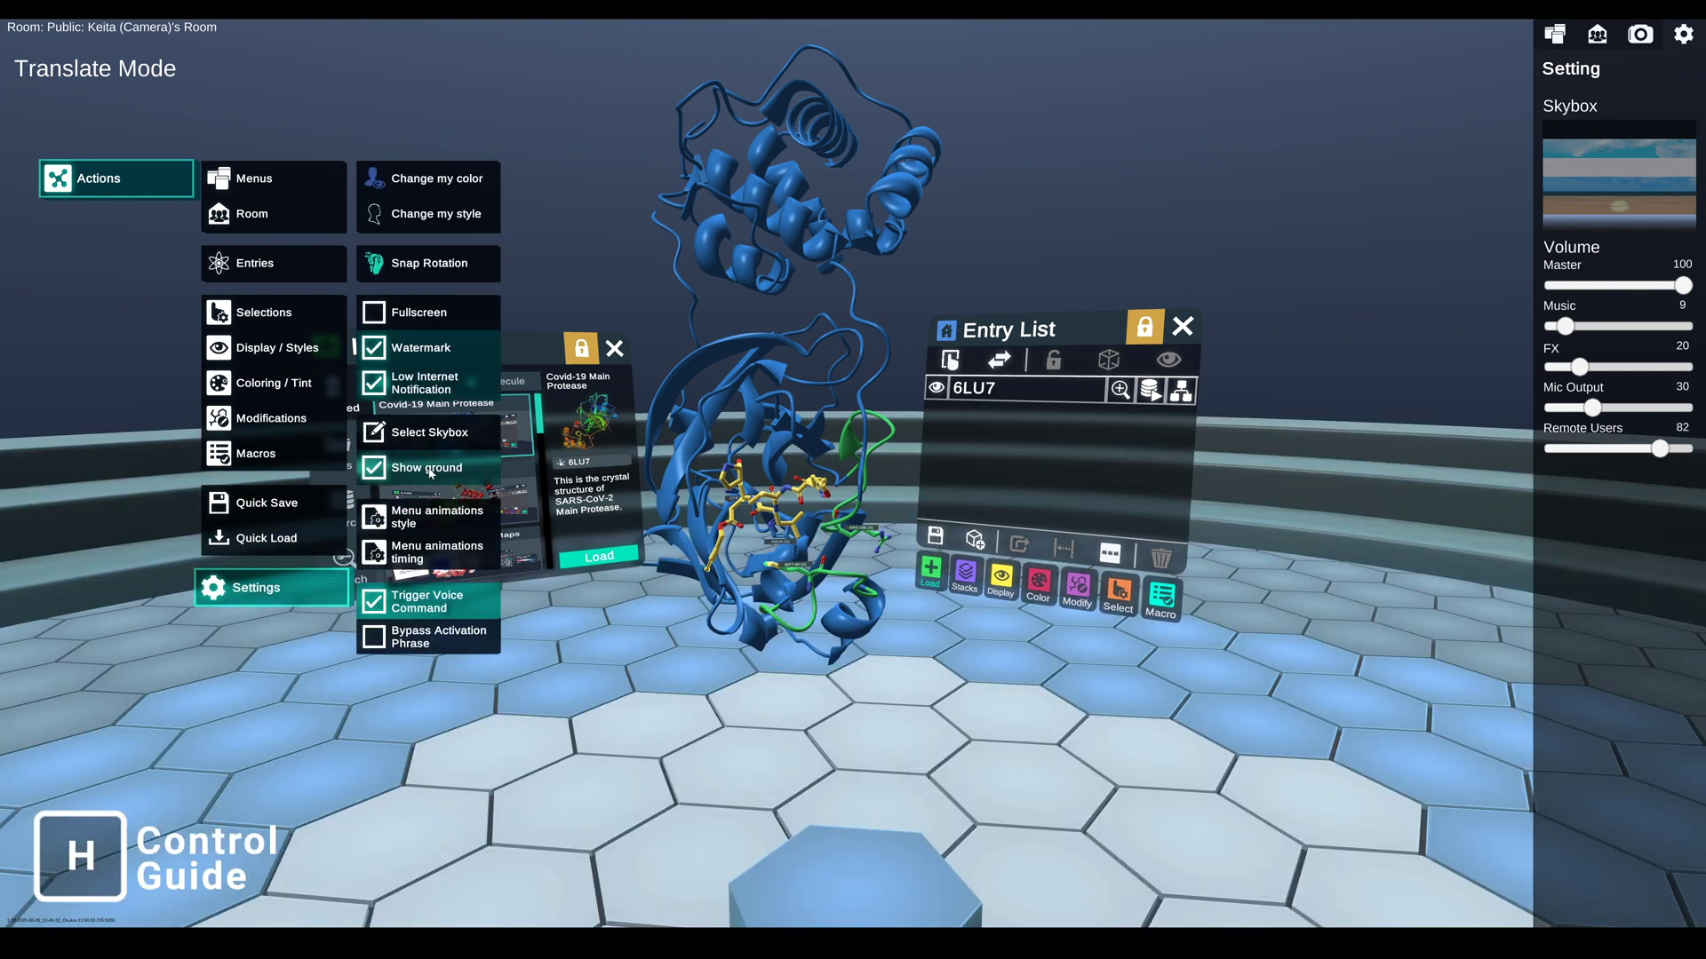
{"action": "left_click", "coordinate": [429, 473]}
{"action": "left_click", "coordinate": [430, 473]}
{"action": "left_click", "coordinate": [429, 474]}
{"action": "left_click", "coordinate": [427, 475]}
{"action": "left_click", "coordinate": [427, 474]}
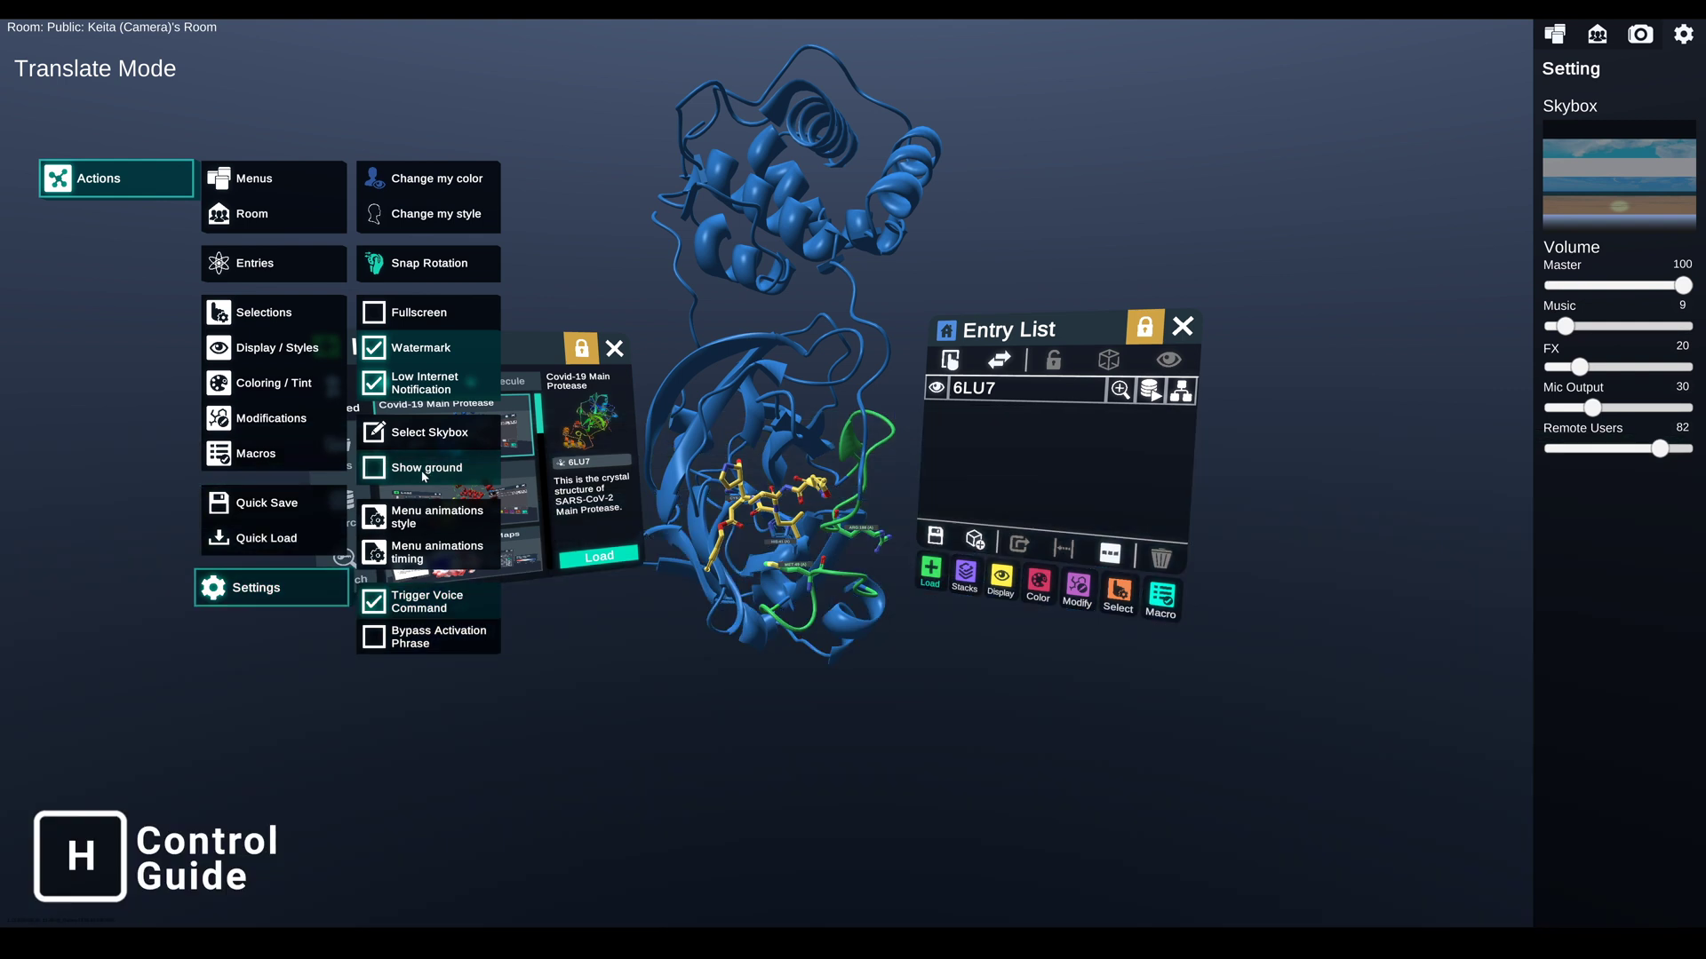
{"action": "left_click", "coordinate": [427, 474]}
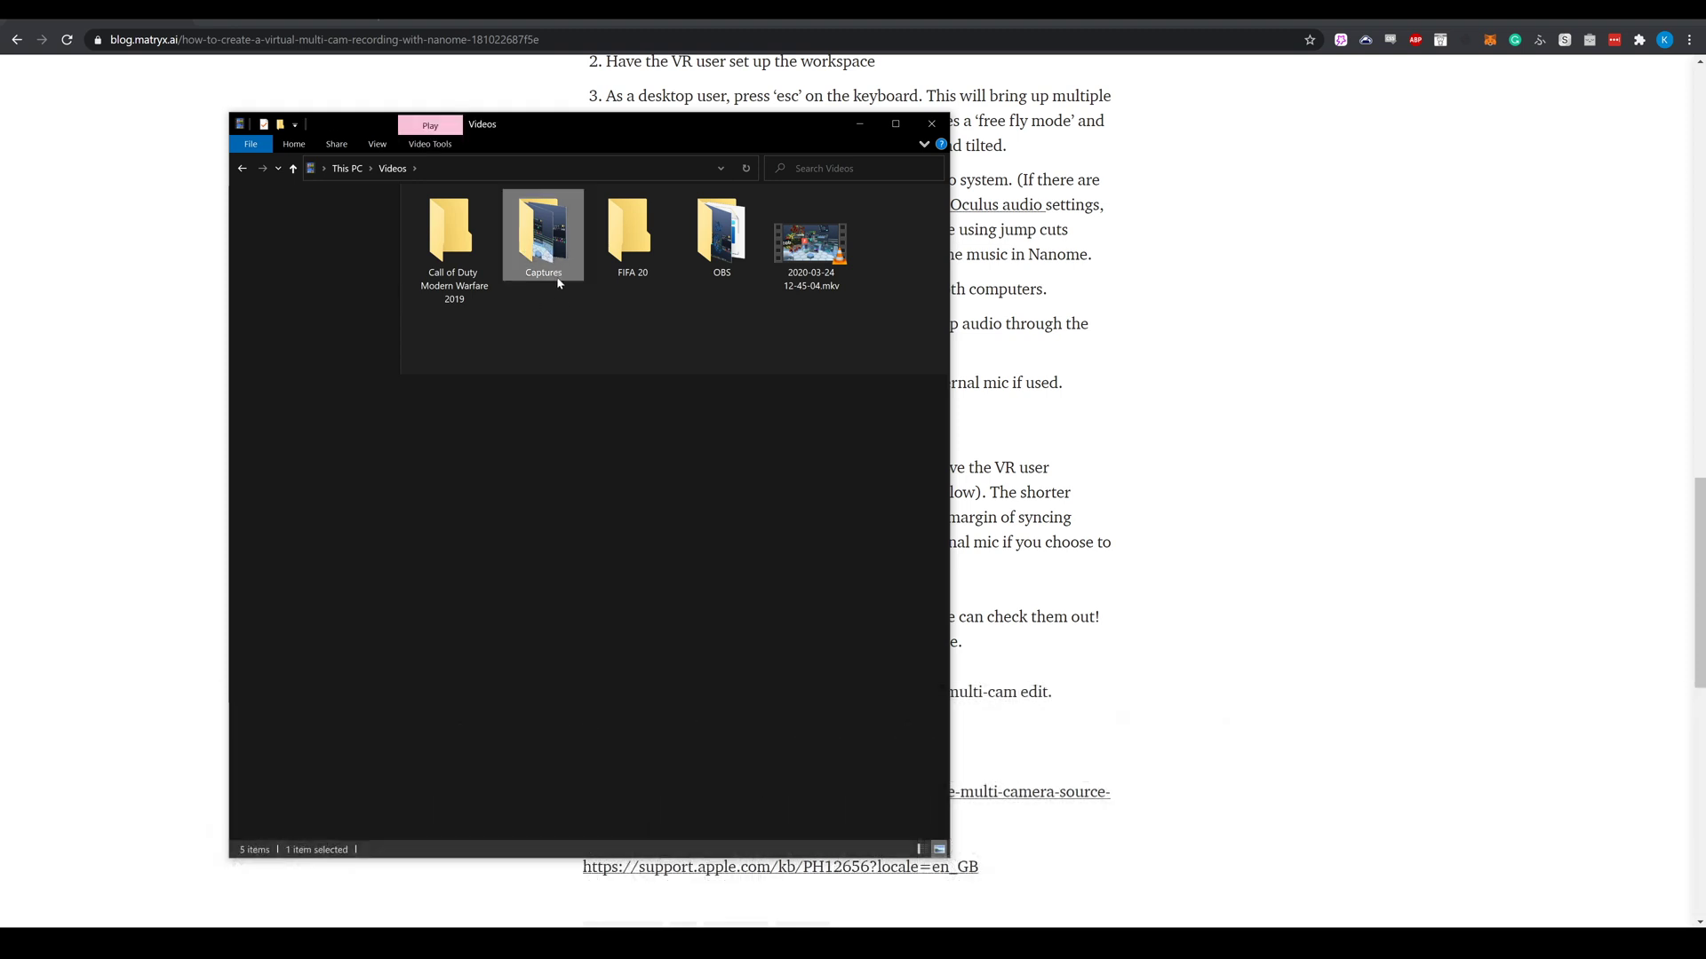
Step: Open the Captures folder in Videos to list the saved Nanome mp4 clips
{"action": "double_click", "coordinate": [544, 248]}
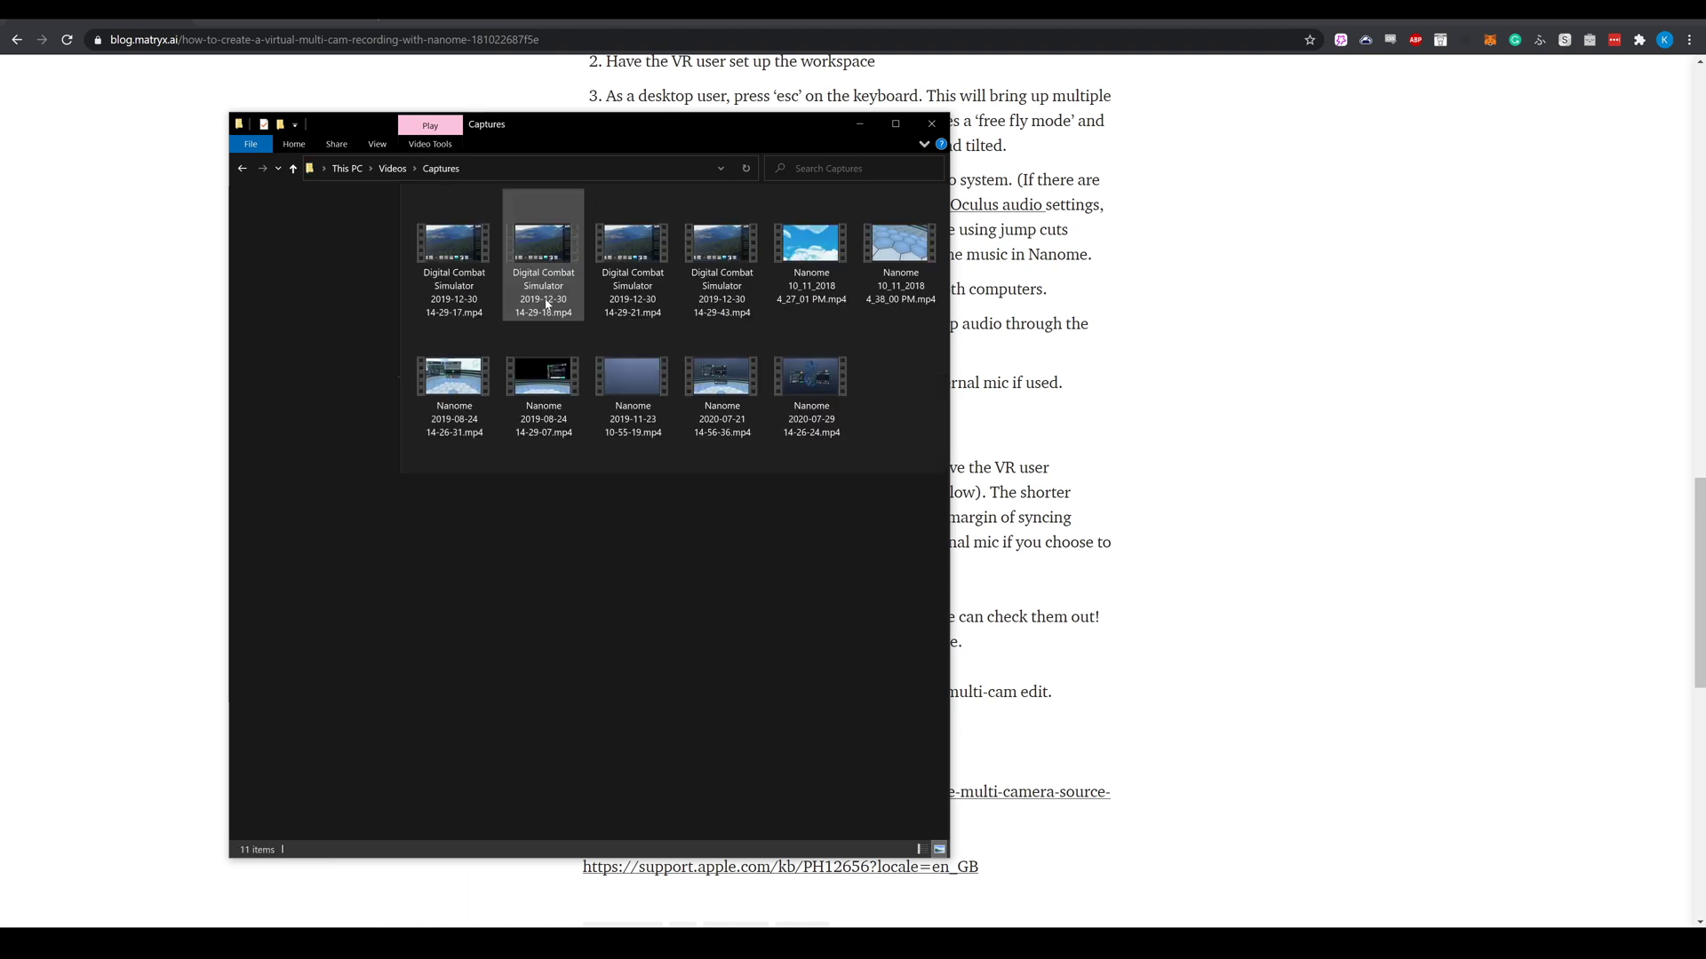